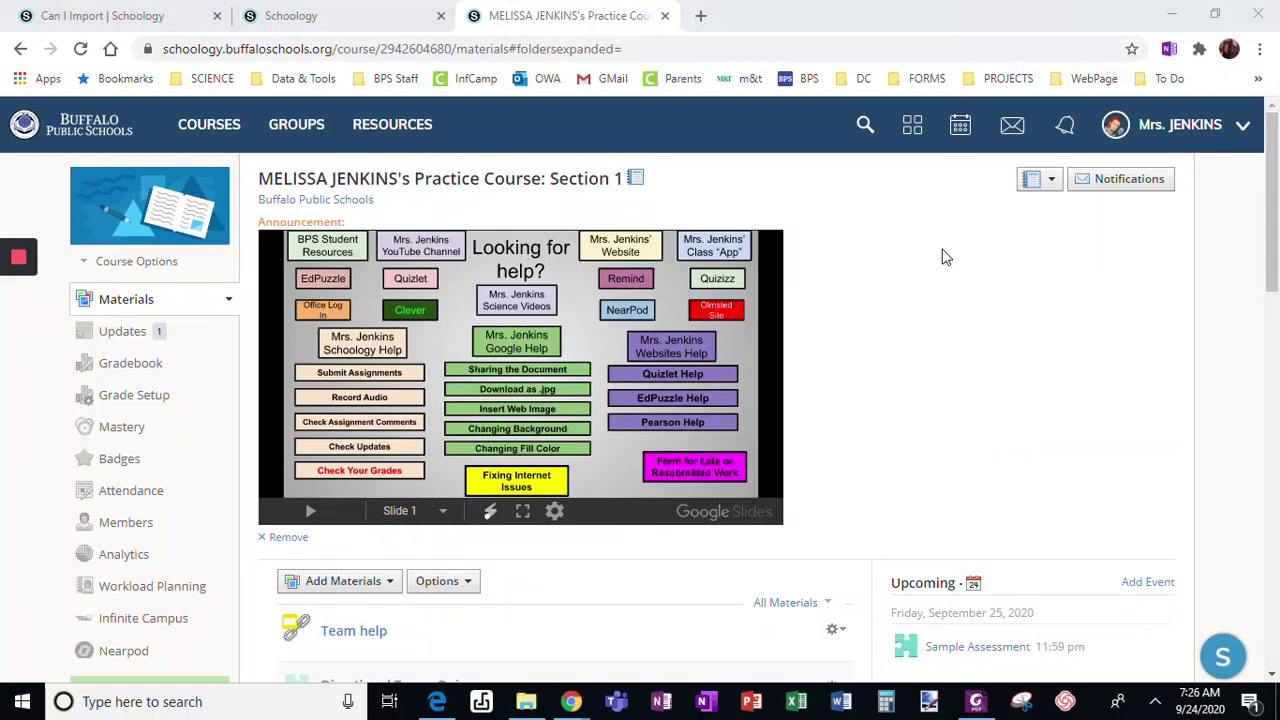
# Scroll down the practice course Materials page to reach the Add Materials button
pyautogui.scroll(-1, 970, 364)
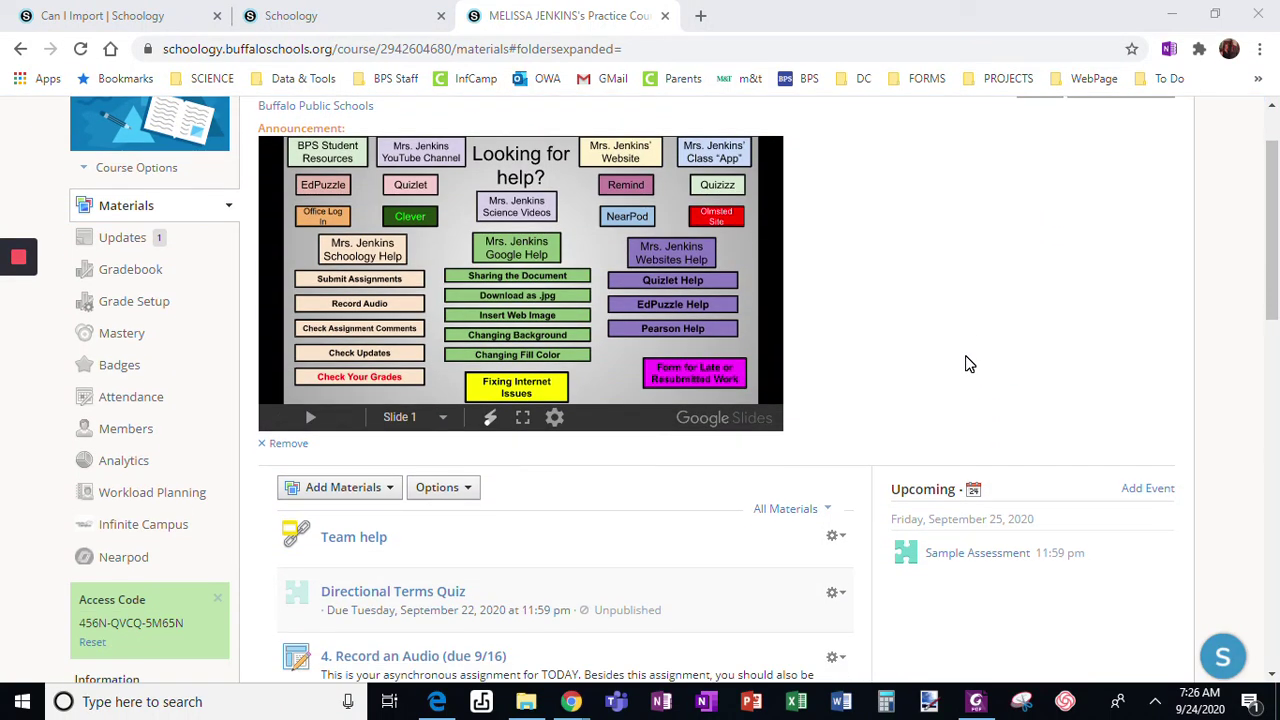
# Start a new yellow folder and title it 'Materials created for videos'
pyautogui.click(345, 490)
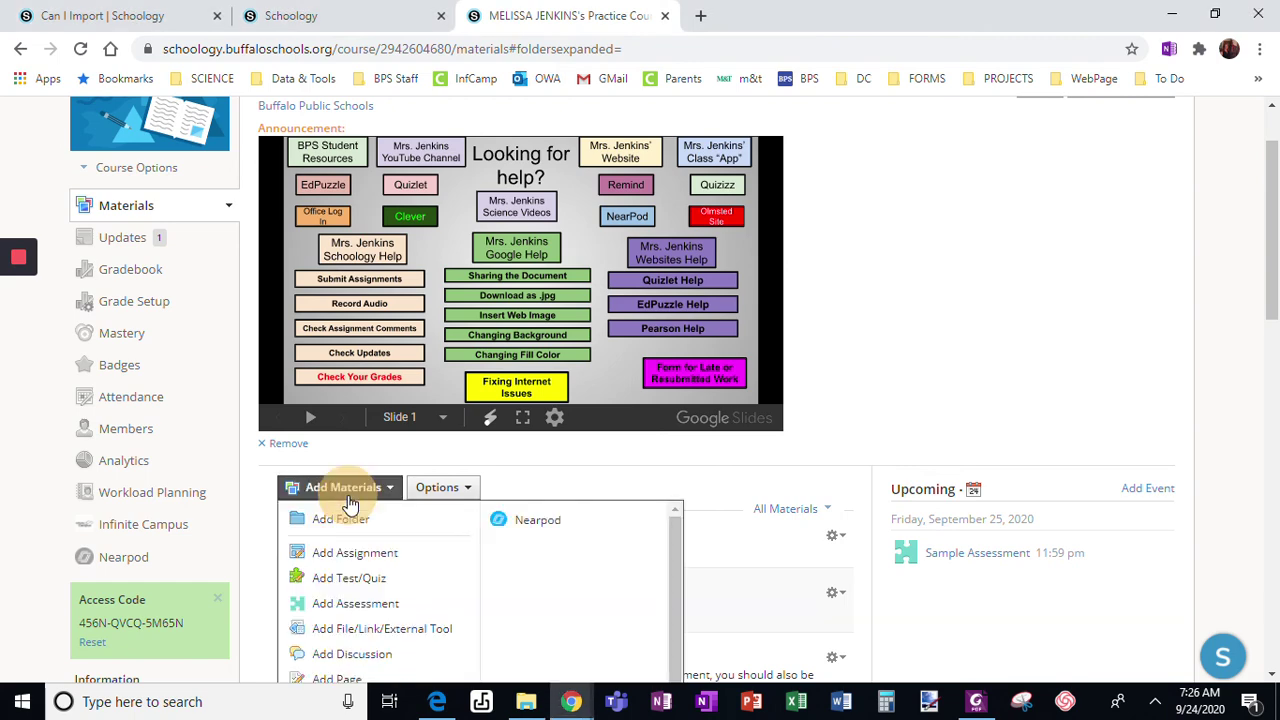
pyautogui.click(337, 517)
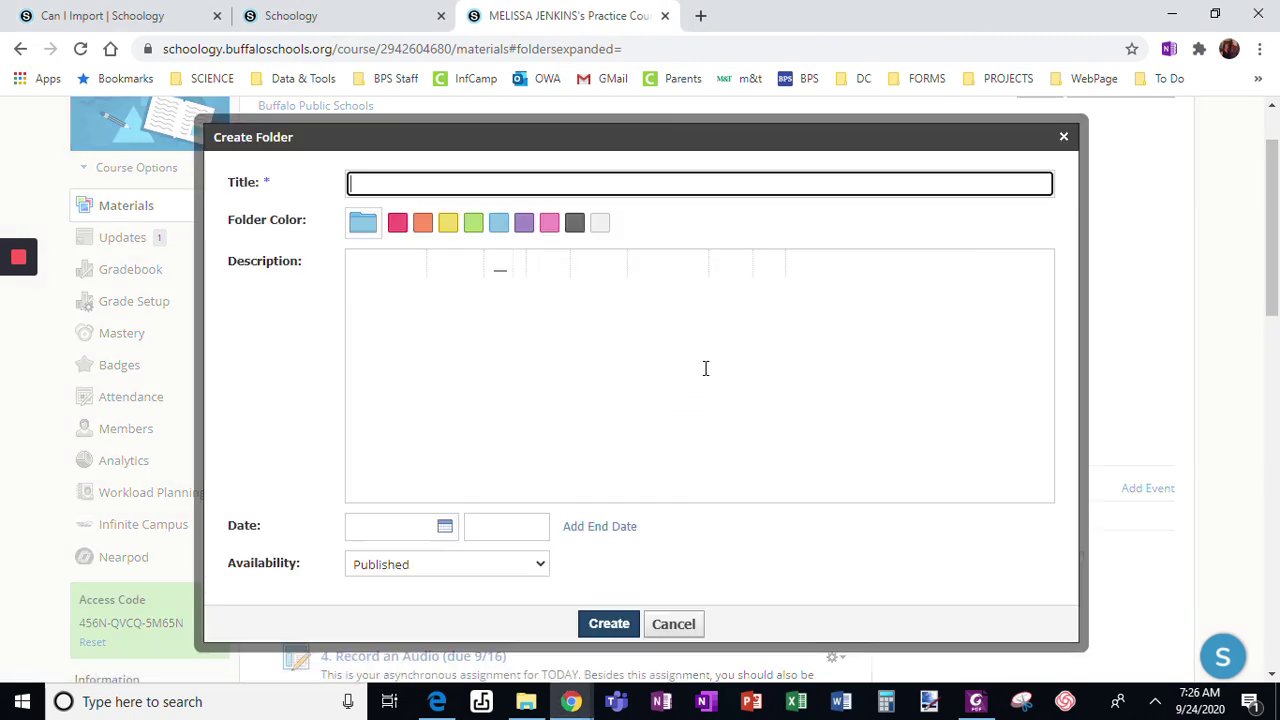
pyautogui.click(449, 227)
pyautogui.click(382, 184)
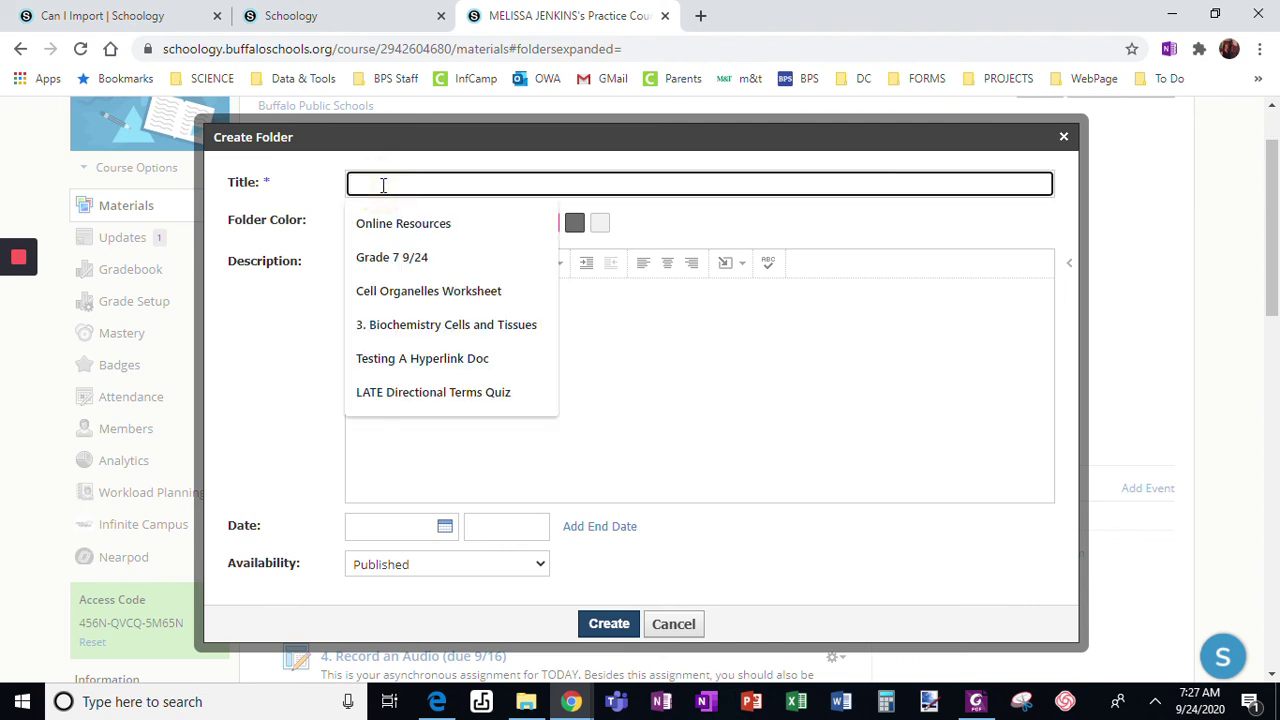
pyautogui.write('Materials created for videos')
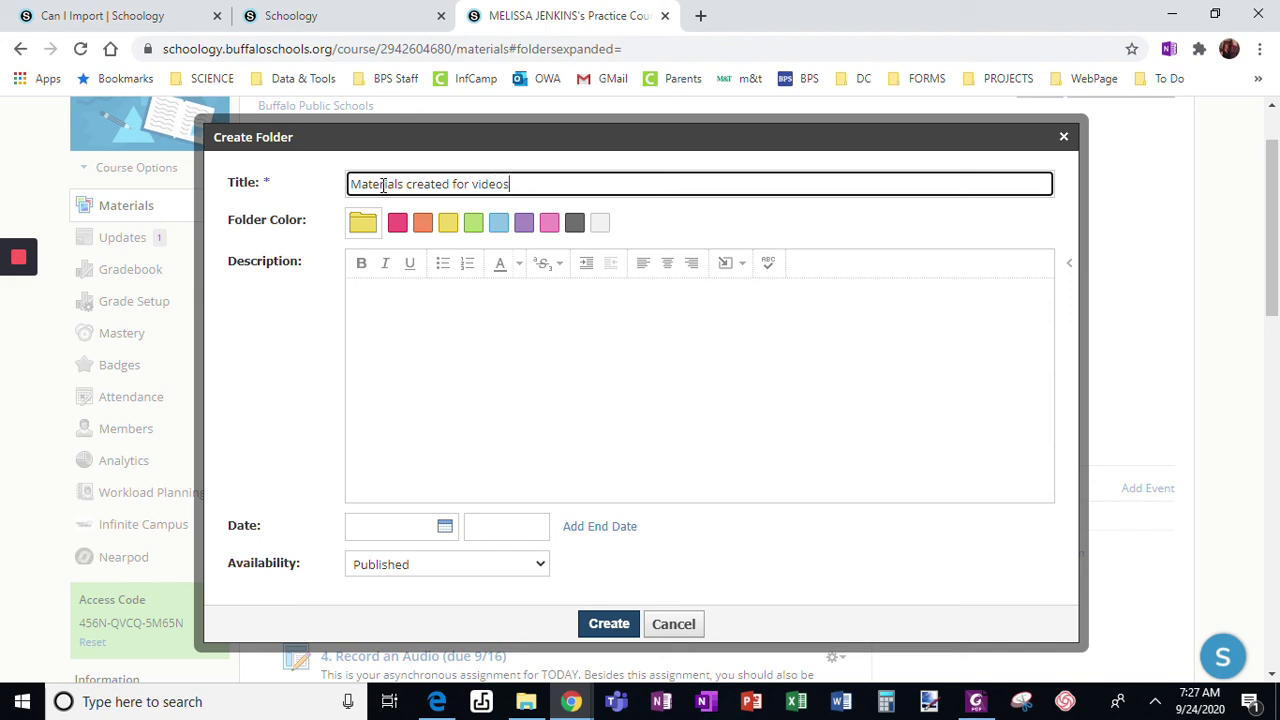
# Enter the description 'Old materials used in videos' and keep availability at Published
pyautogui.click(466, 390)
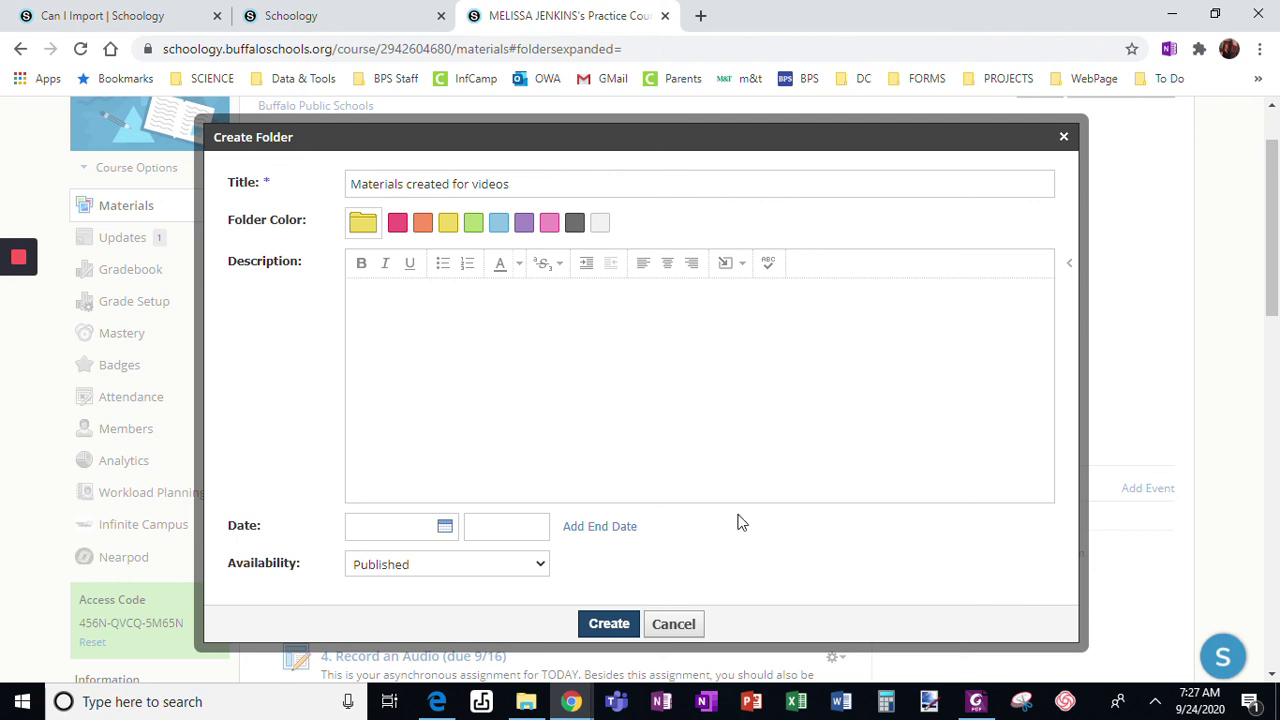
pyautogui.click(621, 388)
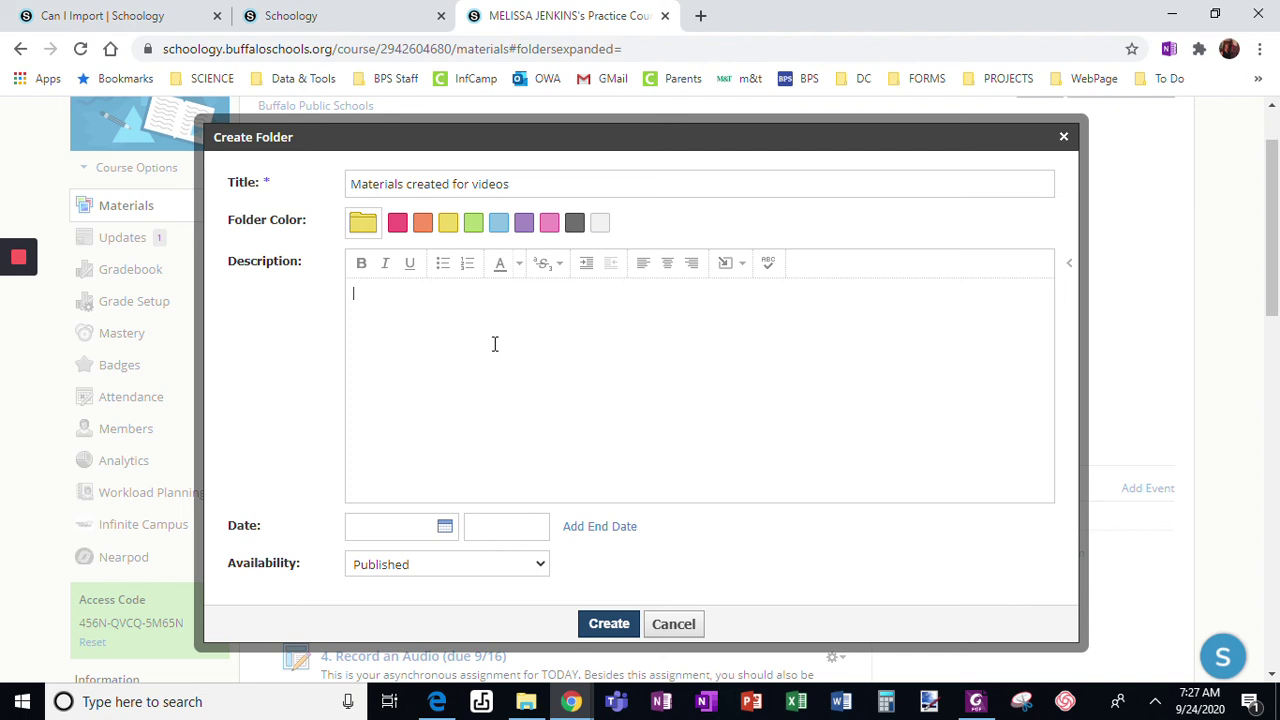
pyautogui.click(738, 270)
pyautogui.click(745, 272)
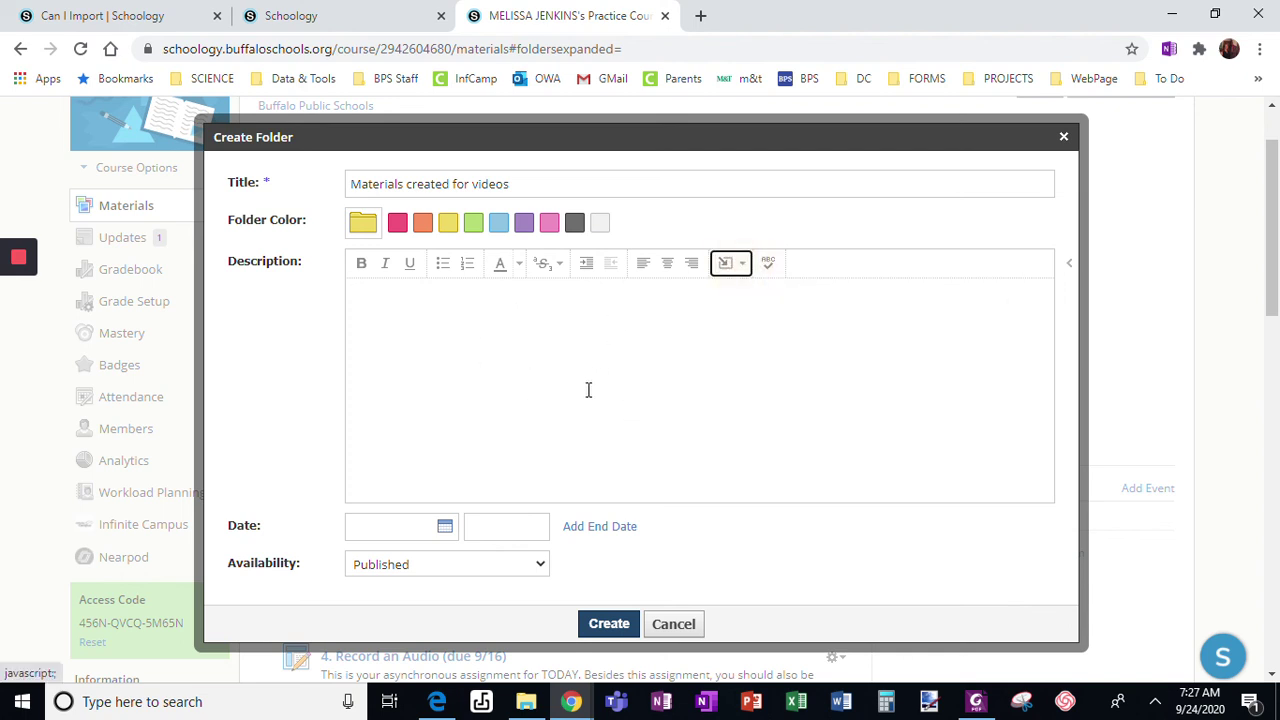
pyautogui.click(692, 391)
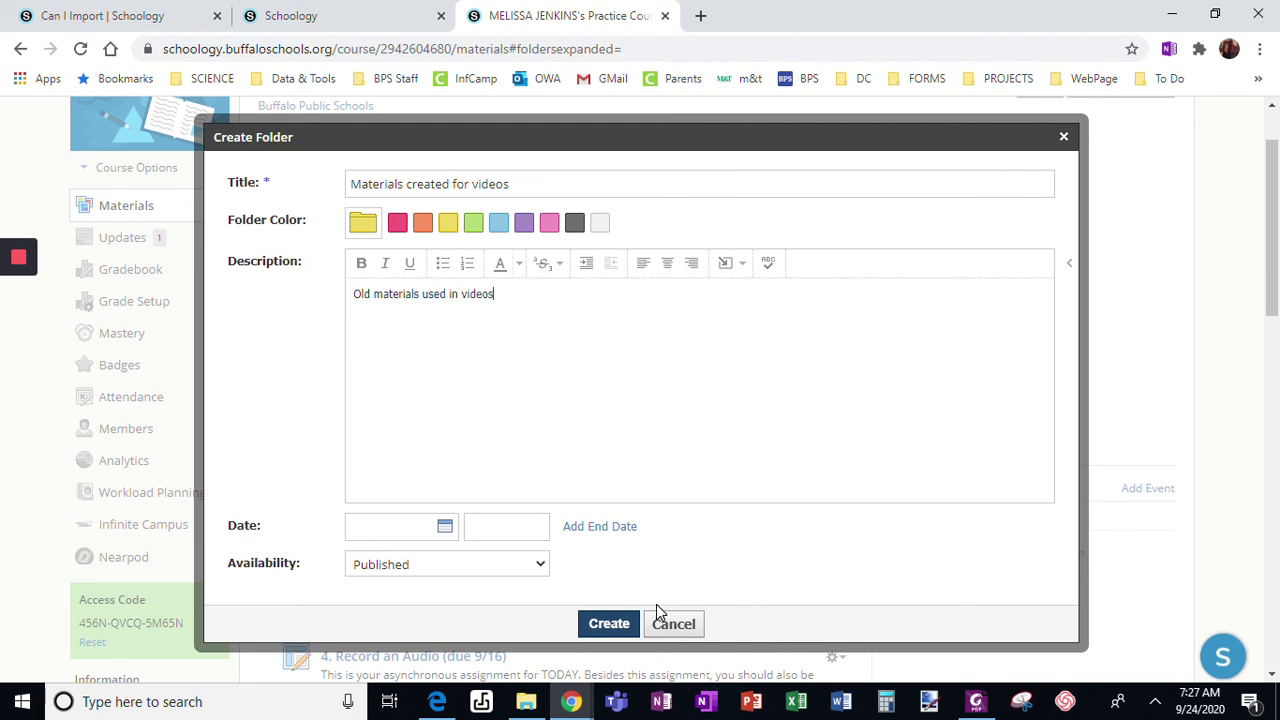
pyautogui.click(414, 566)
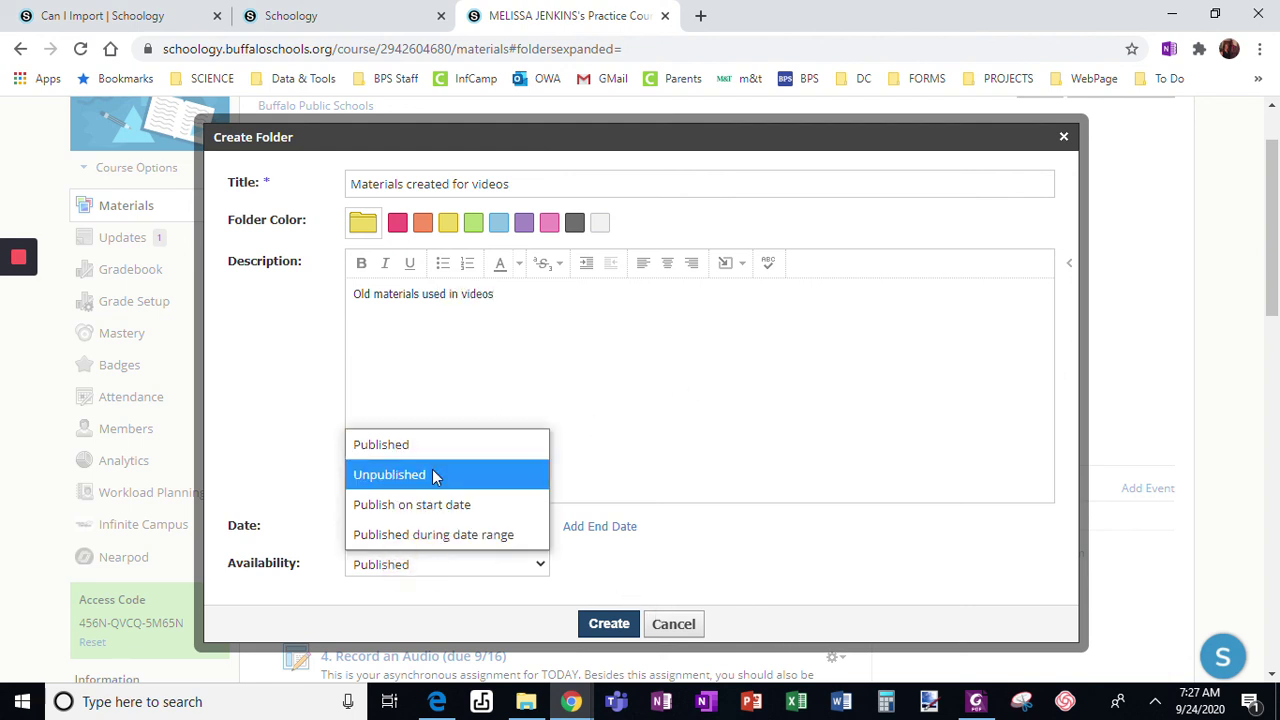
pyautogui.click(644, 359)
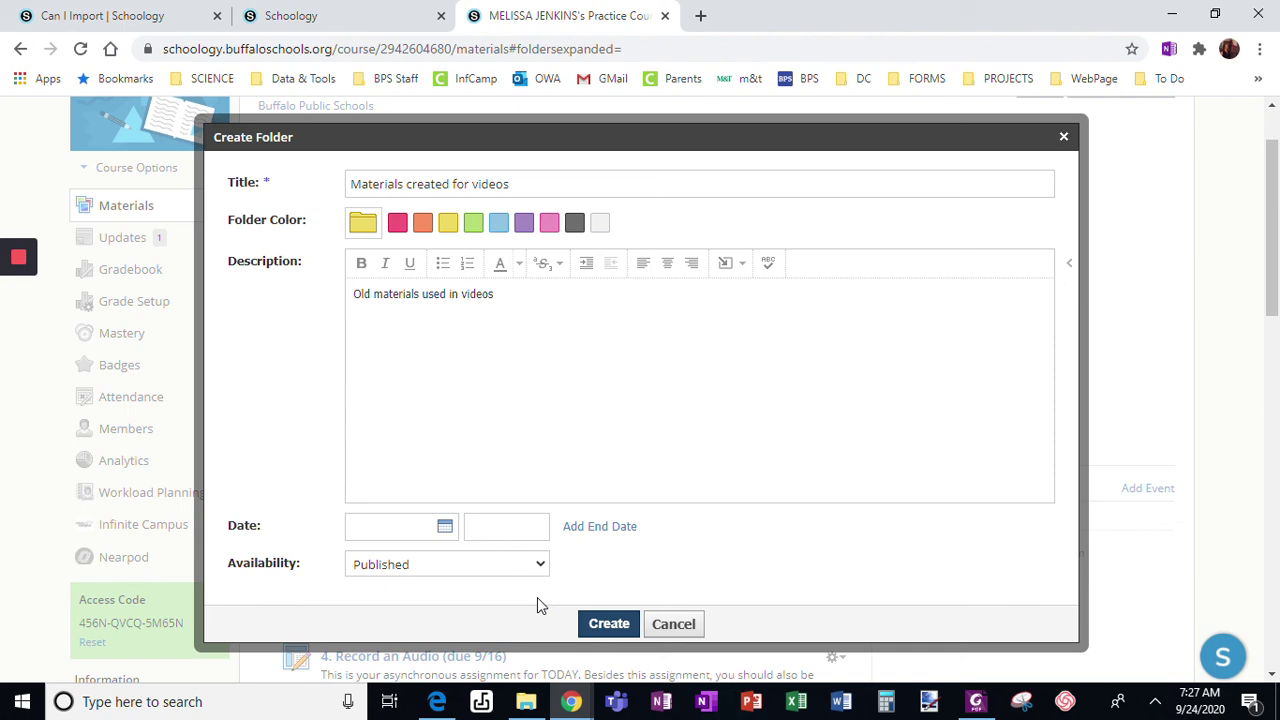
# Create the folder and locate it at the bottom of the materials list
pyautogui.click(609, 626)
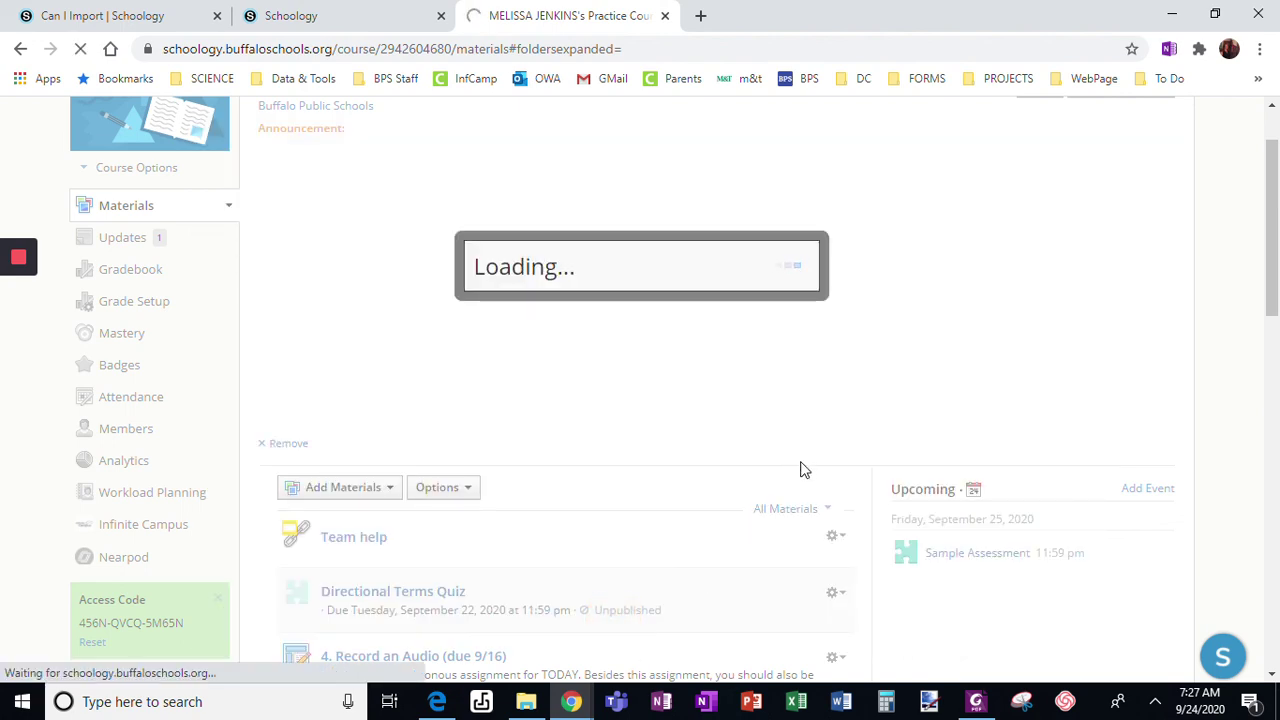
pyautogui.scroll(-4, 717, 426)
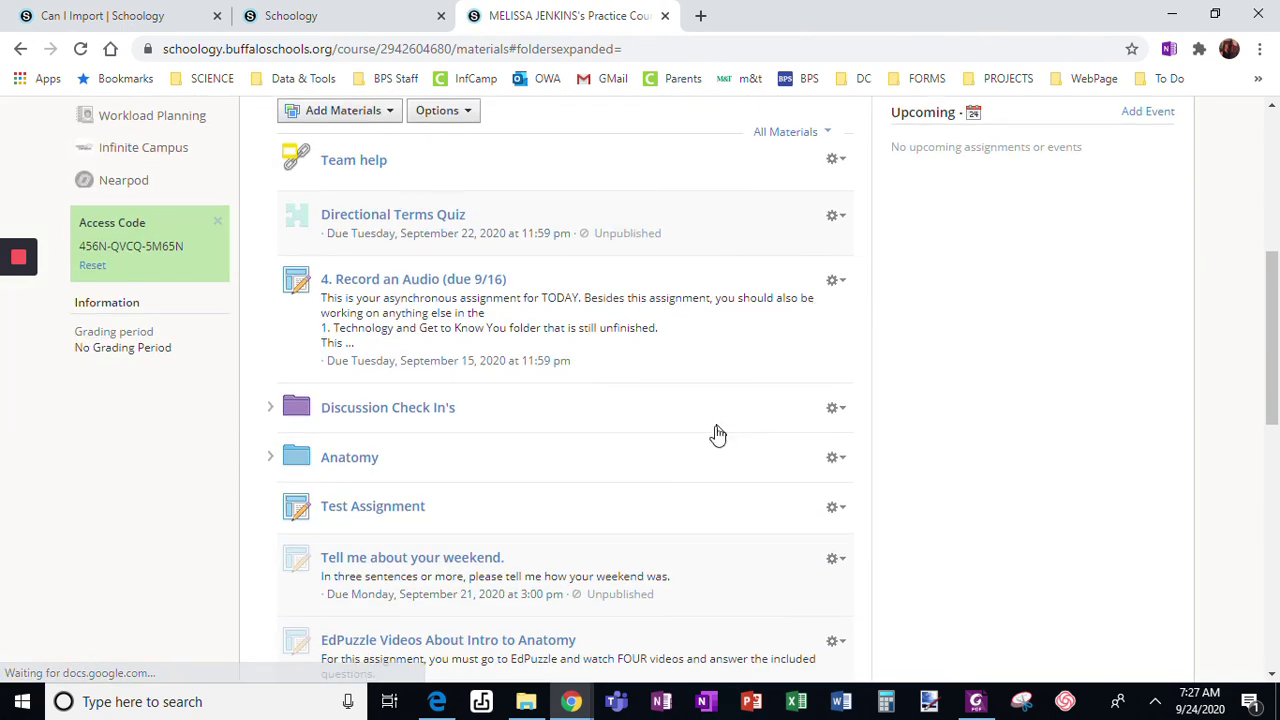
pyautogui.scroll(-10, 716, 433)
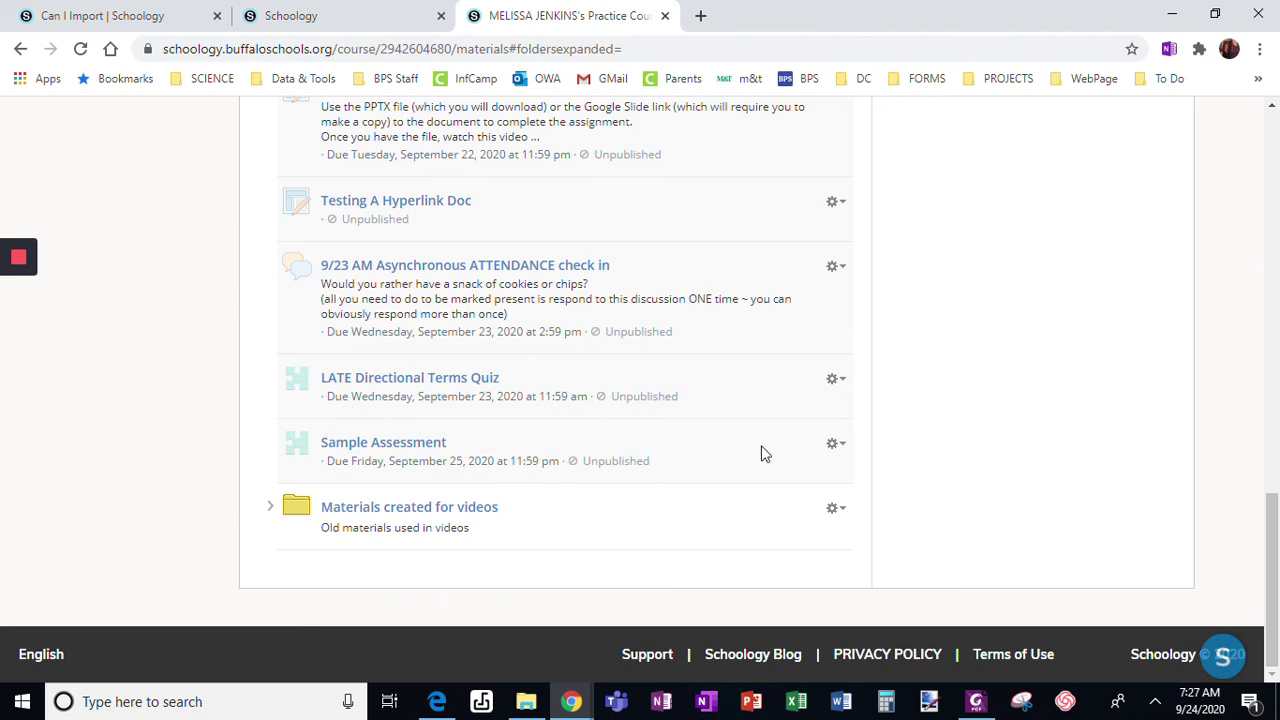
pyautogui.scroll(15, 761, 445)
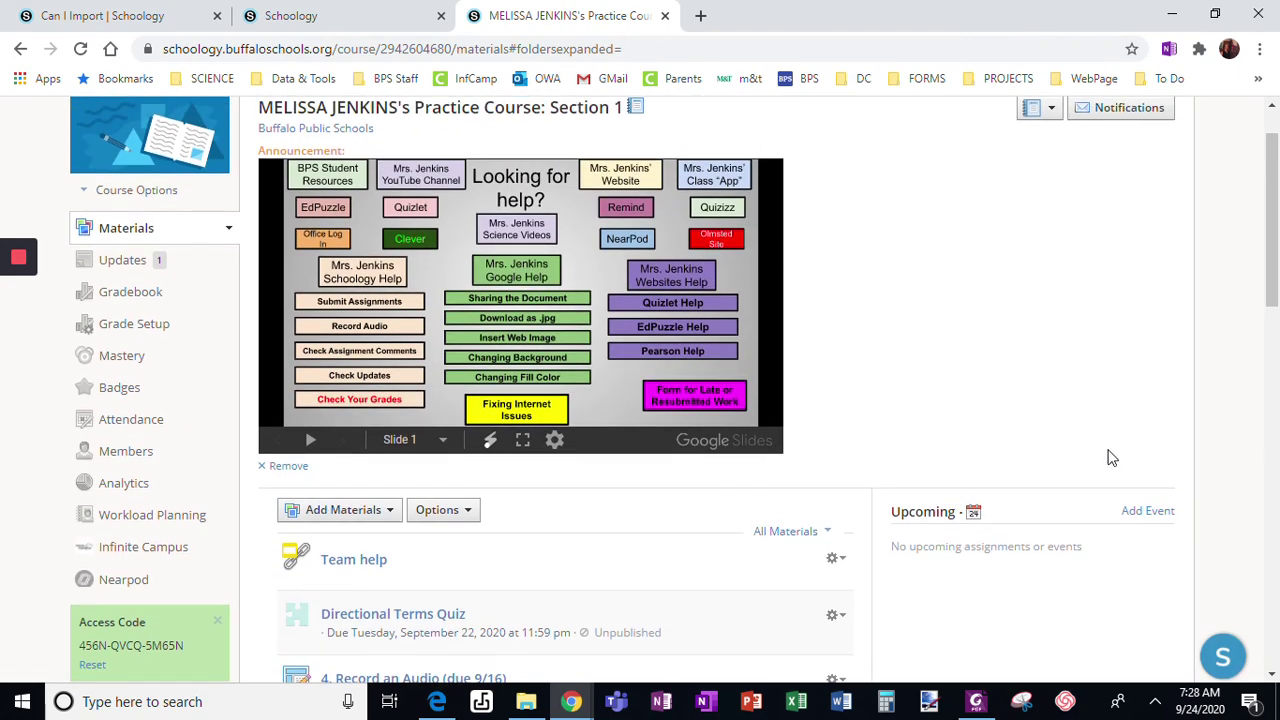
pyautogui.scroll(-1, 920, 505)
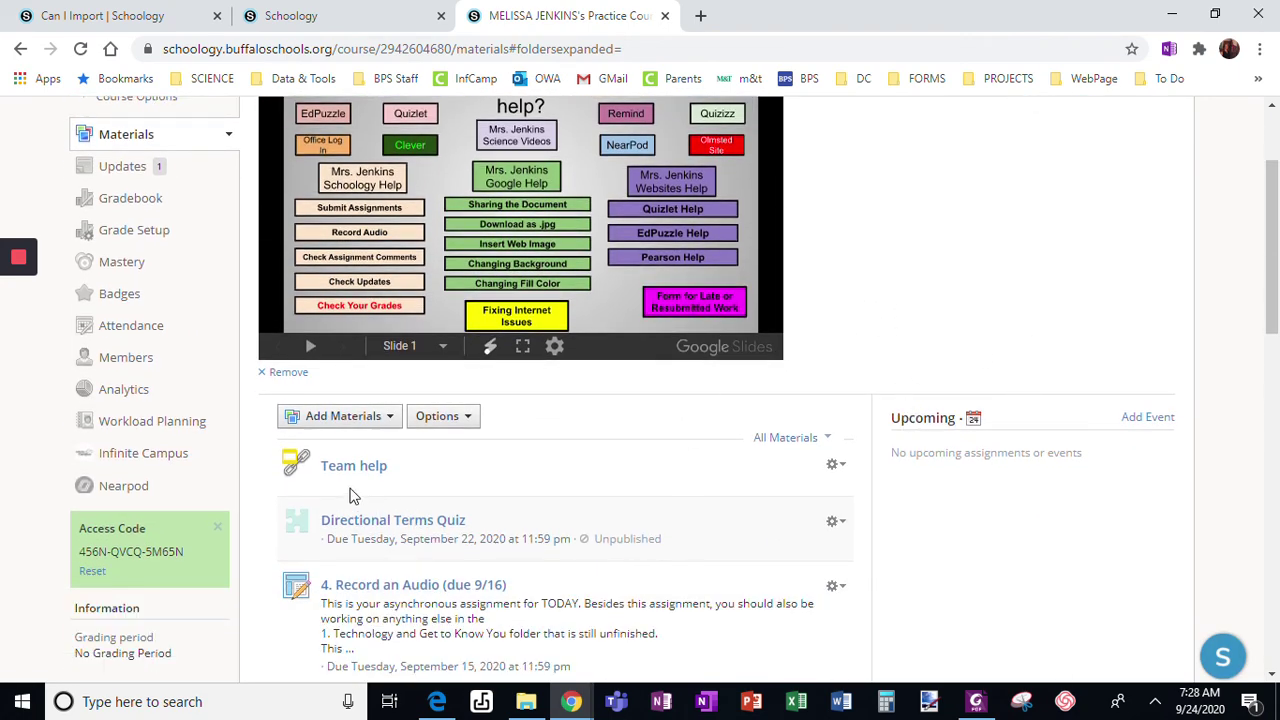
# Begin an orange folder titled 'Old Materials' with blank lines in its description
pyautogui.moveTo(316, 456); pyautogui.dragTo(285, 438)
pyautogui.click(288, 418)
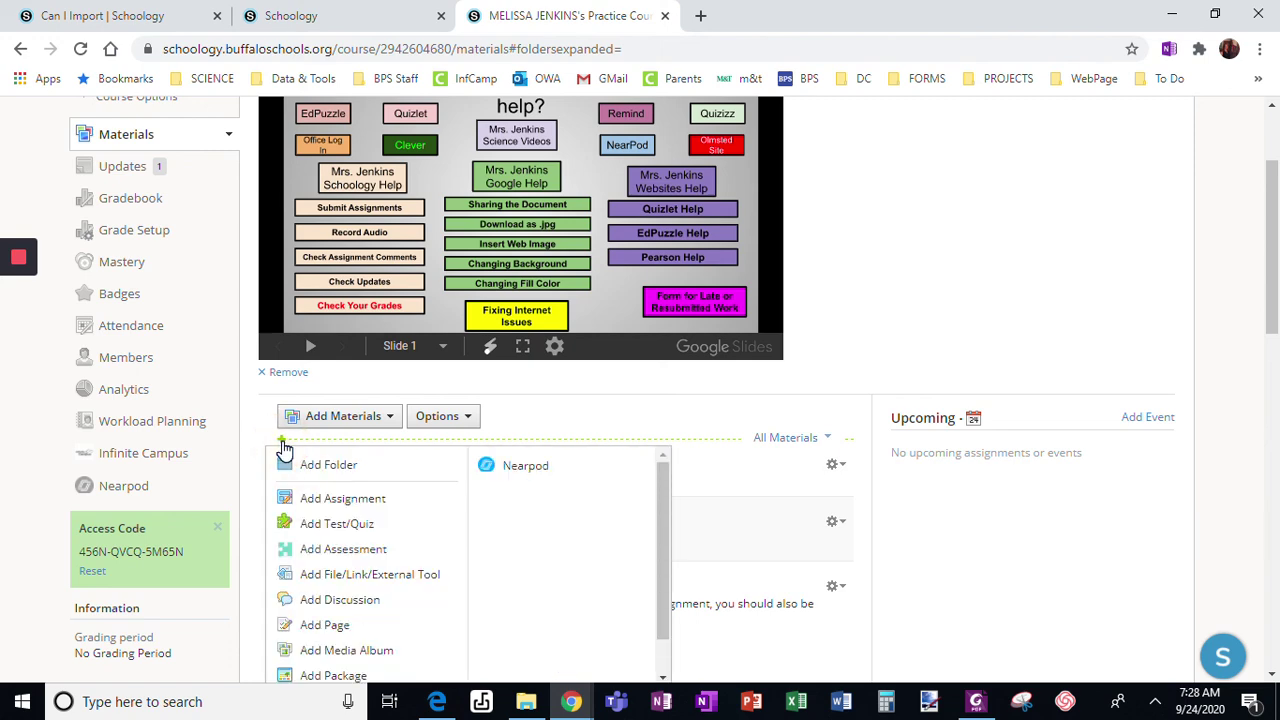
pyautogui.click(341, 478)
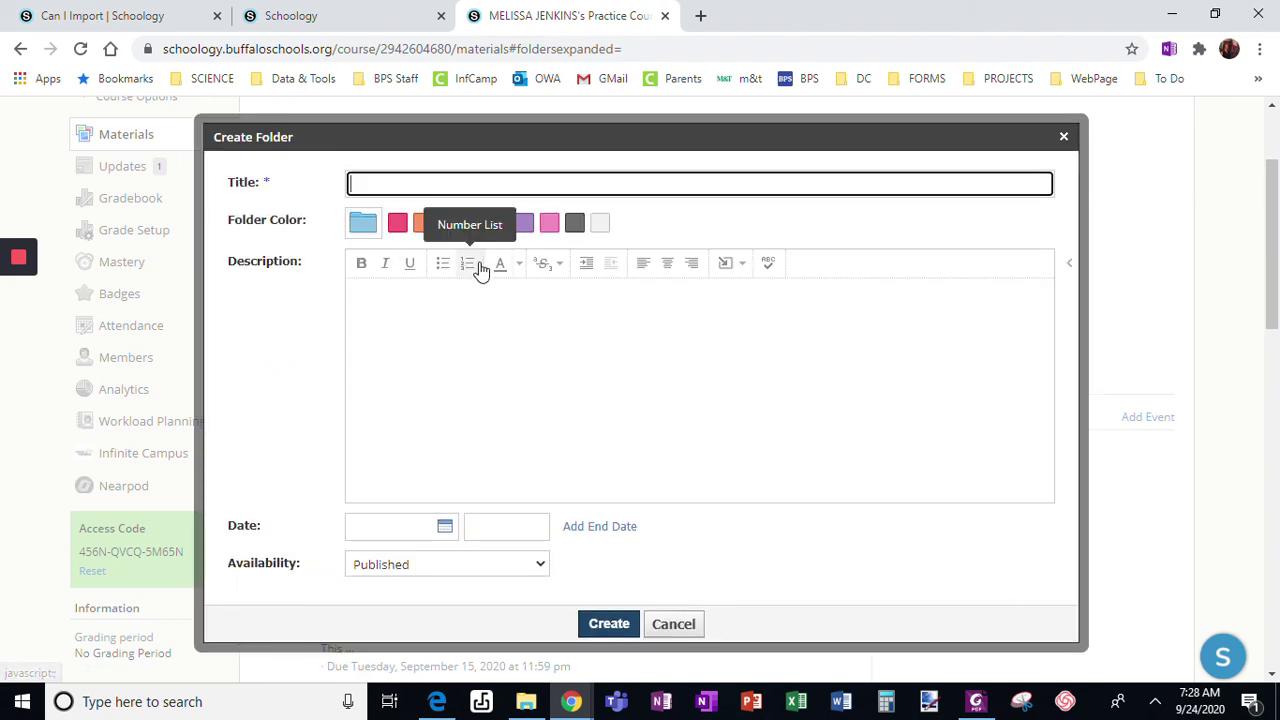
pyautogui.click(422, 223)
pyautogui.click(410, 181)
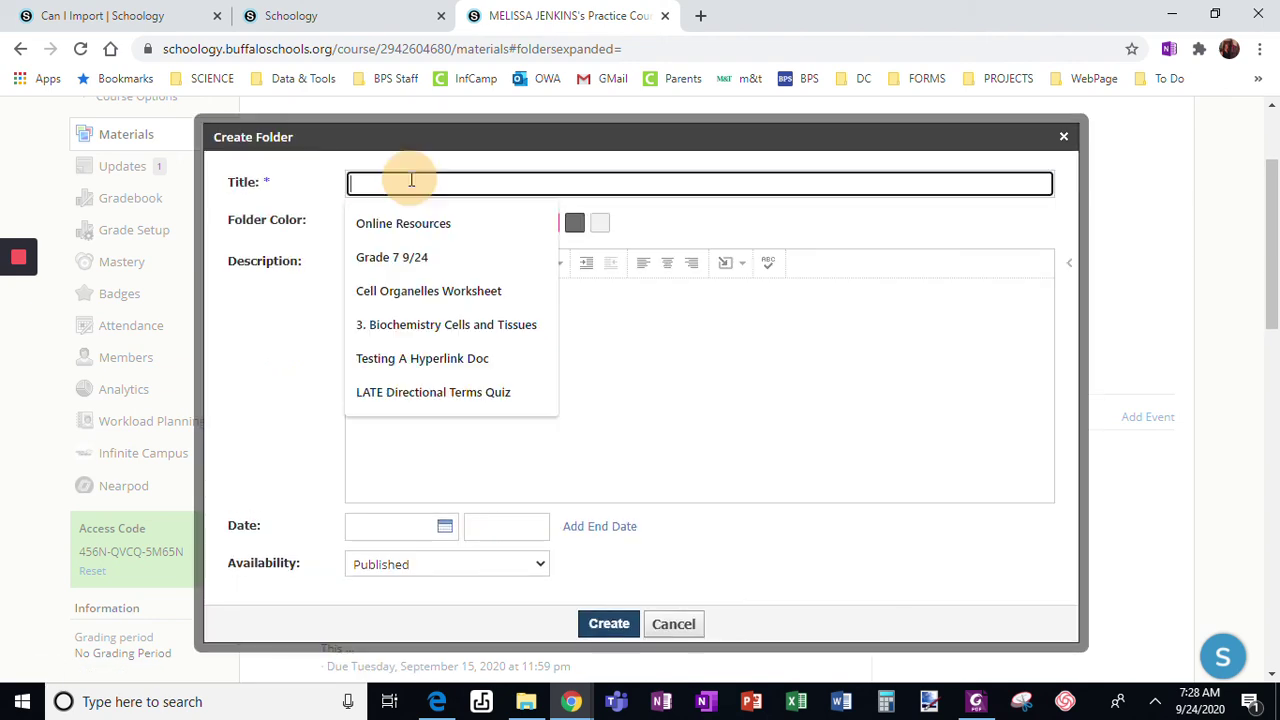
pyautogui.write('Old Materials')
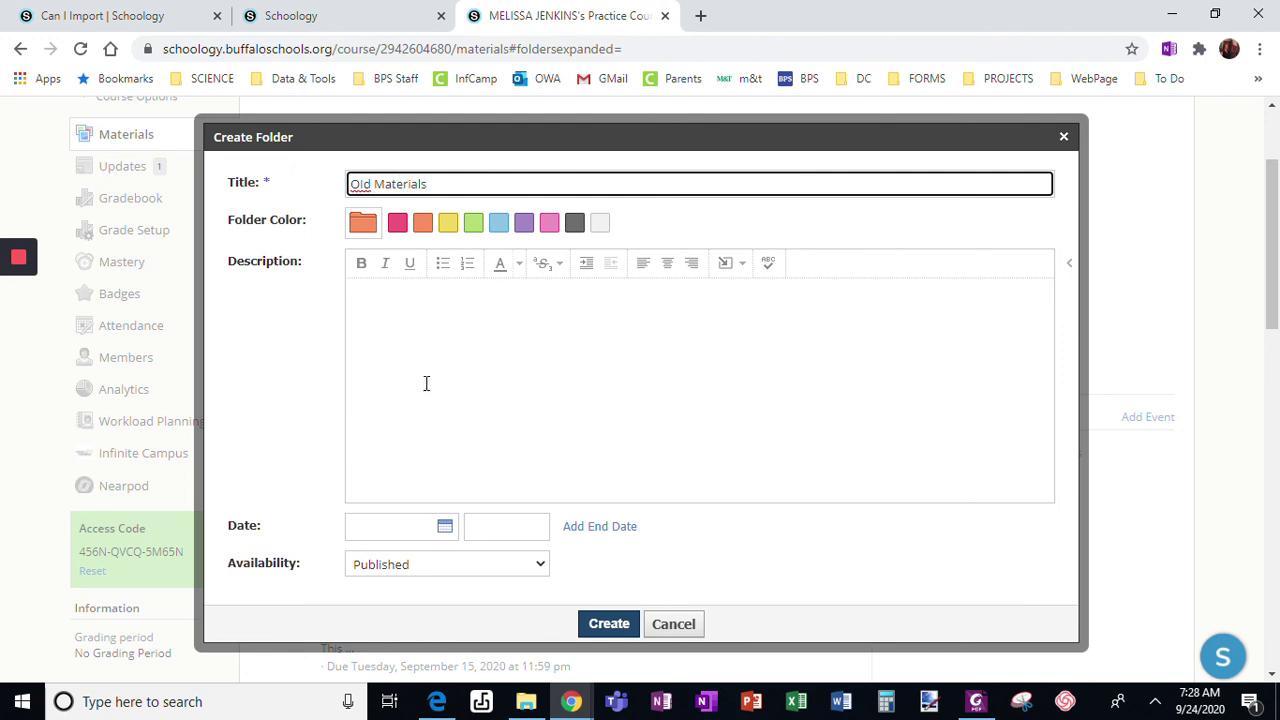
pyautogui.click(426, 383)
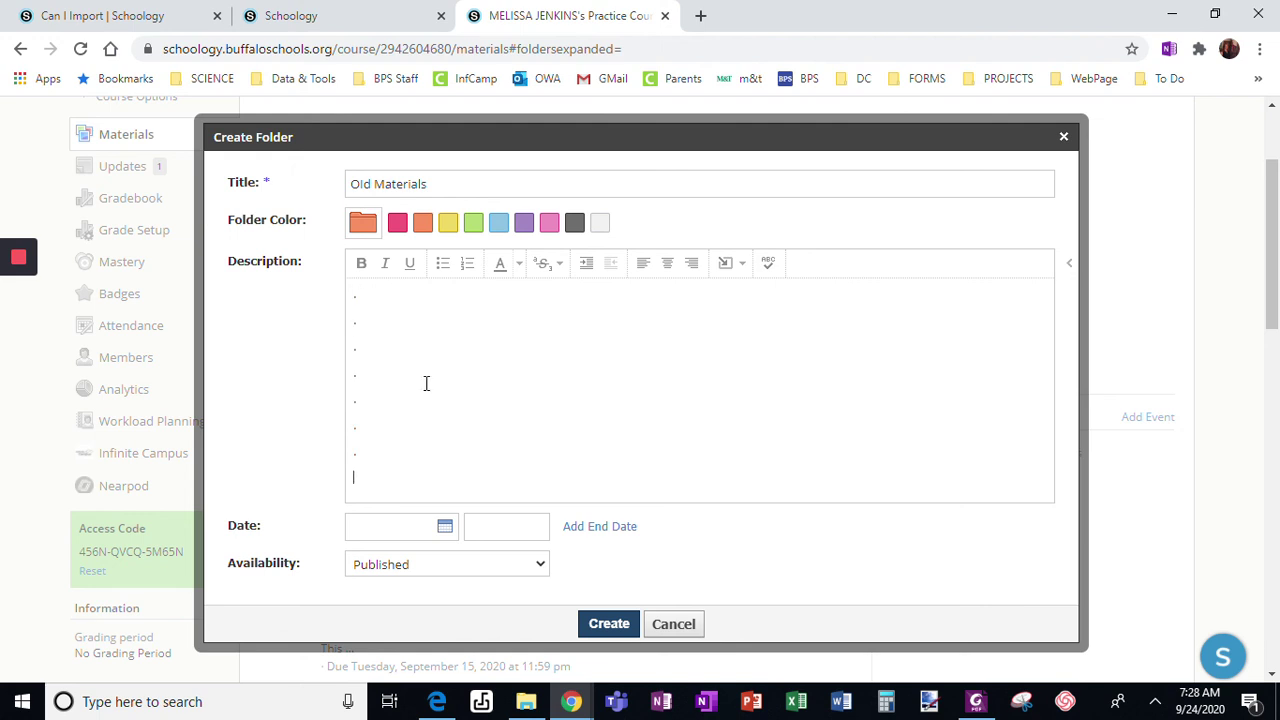
pyautogui.press('Return')
pyautogui.press('Return')
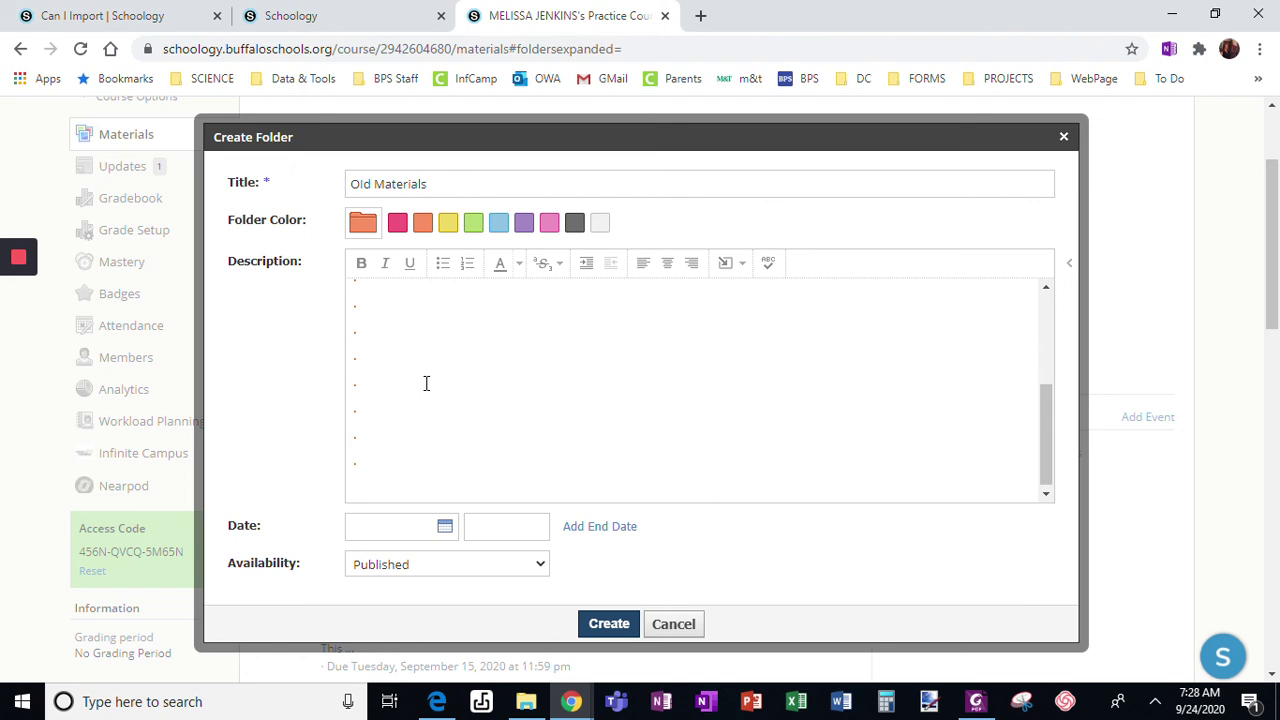
pyautogui.click(609, 624)
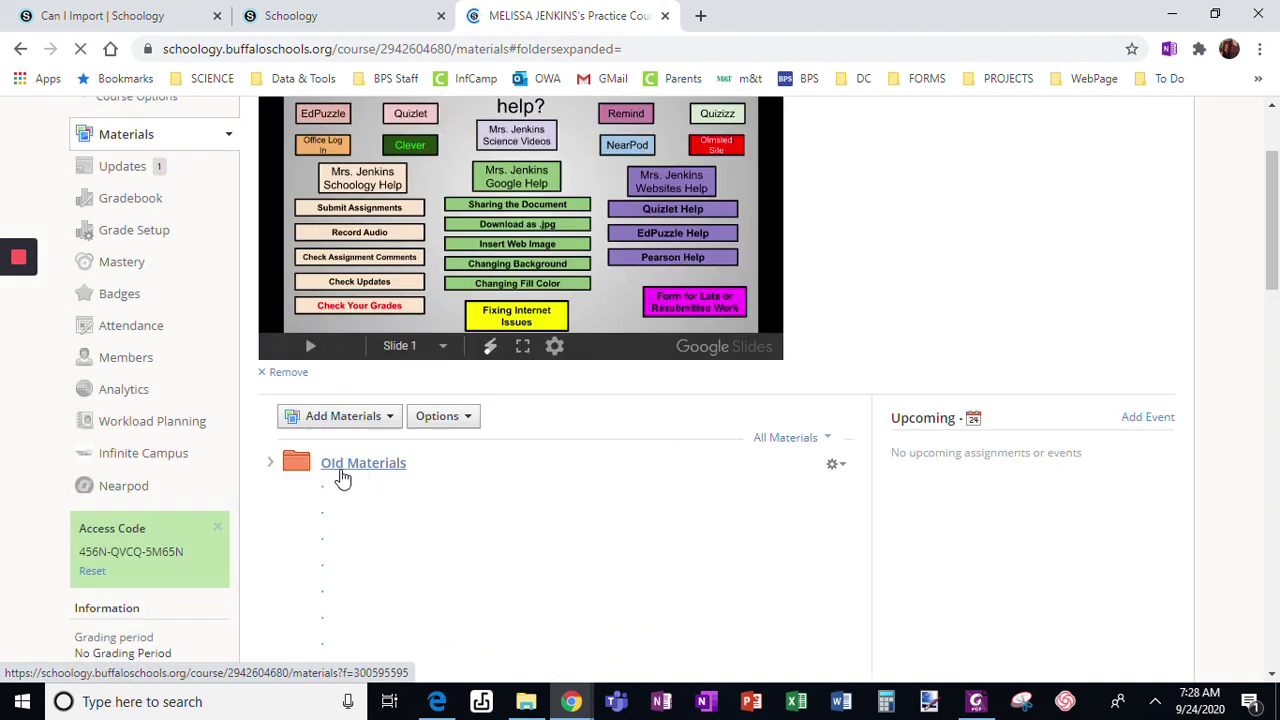
pyautogui.scroll(-2, 603, 457)
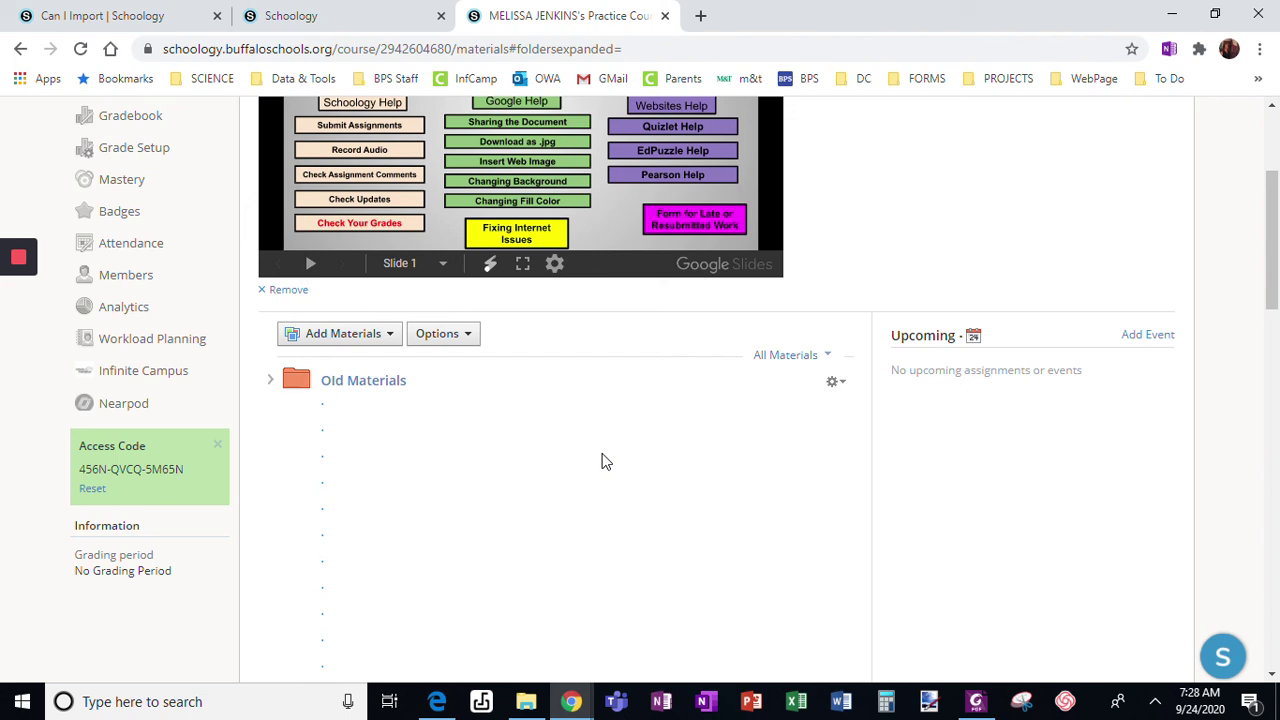
pyautogui.scroll(-1, 517, 417)
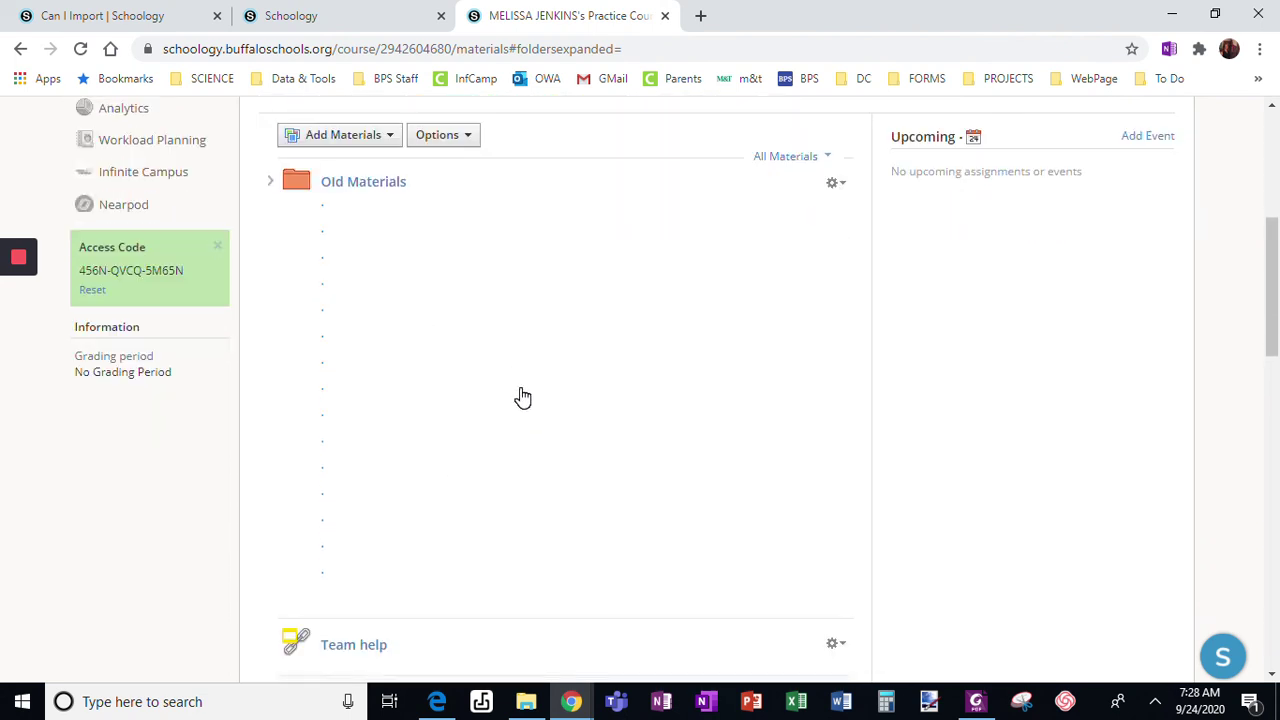
pyautogui.scroll(-1, 563, 471)
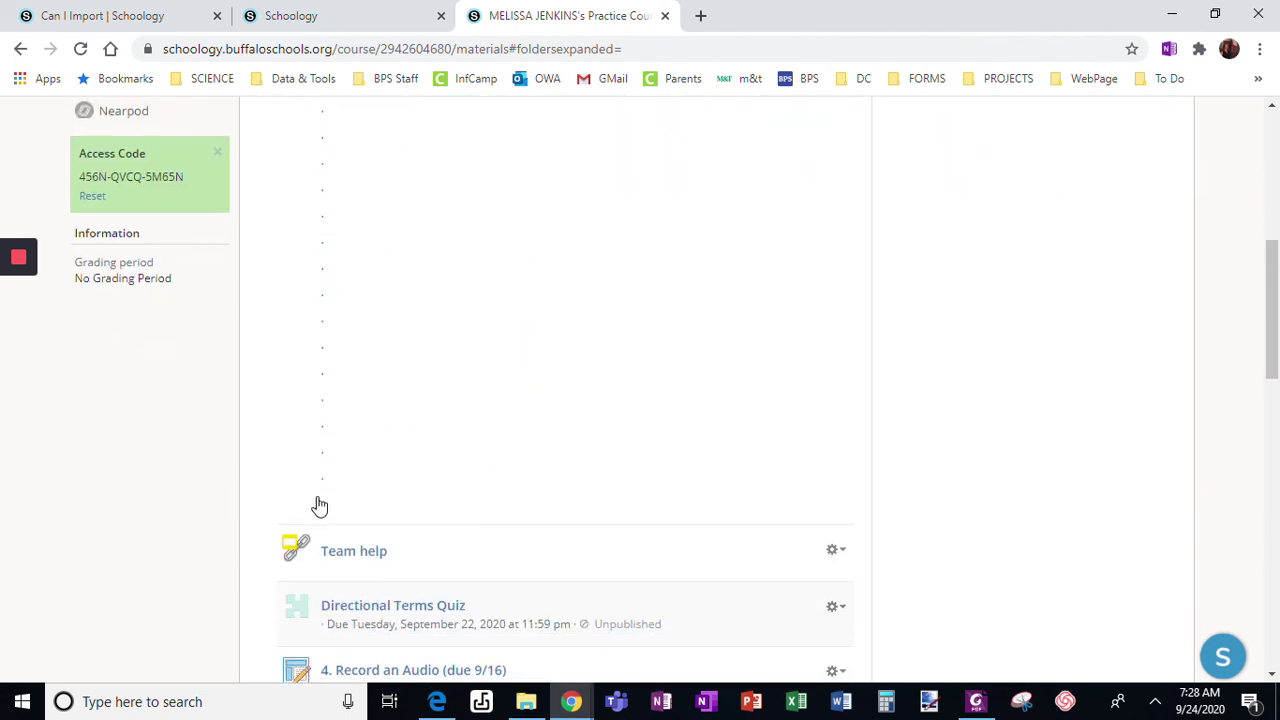
pyautogui.scroll(1, 392, 393)
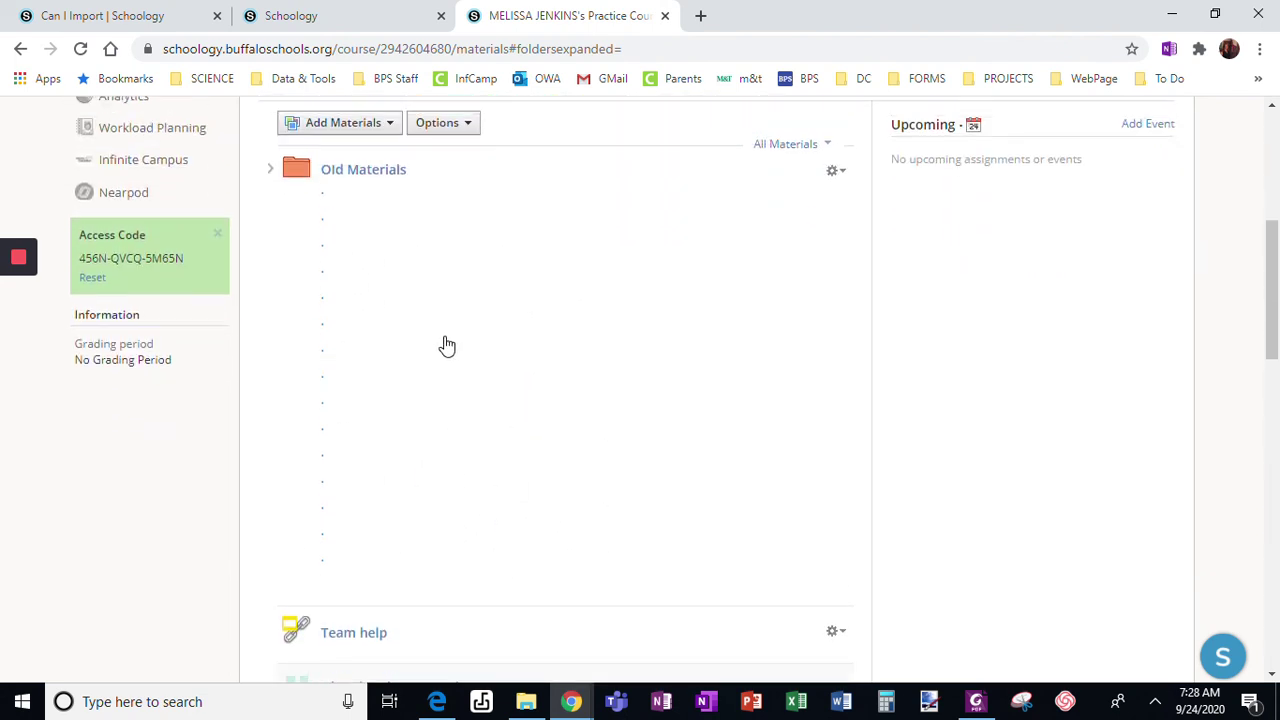
pyautogui.click(830, 184)
pyautogui.click(829, 184)
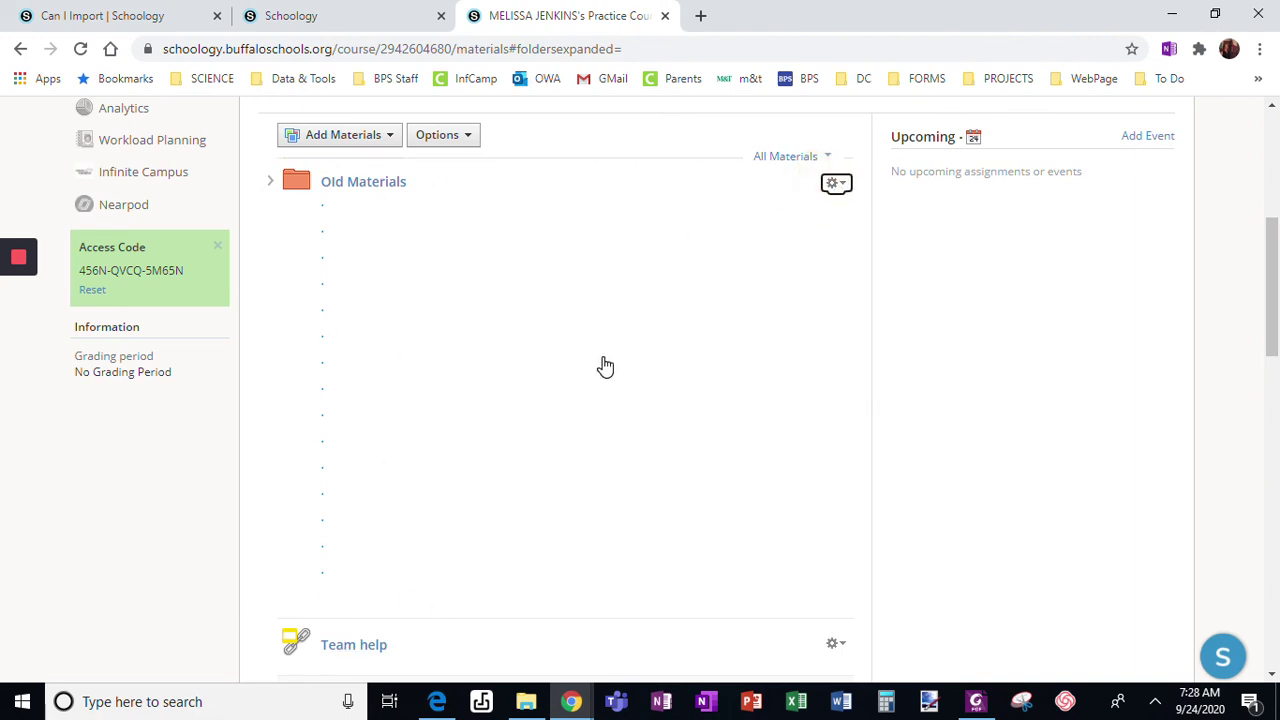
pyautogui.scroll(1, 650, 470)
pyautogui.scroll(4, 660, 488)
pyautogui.scroll(-6, 663, 494)
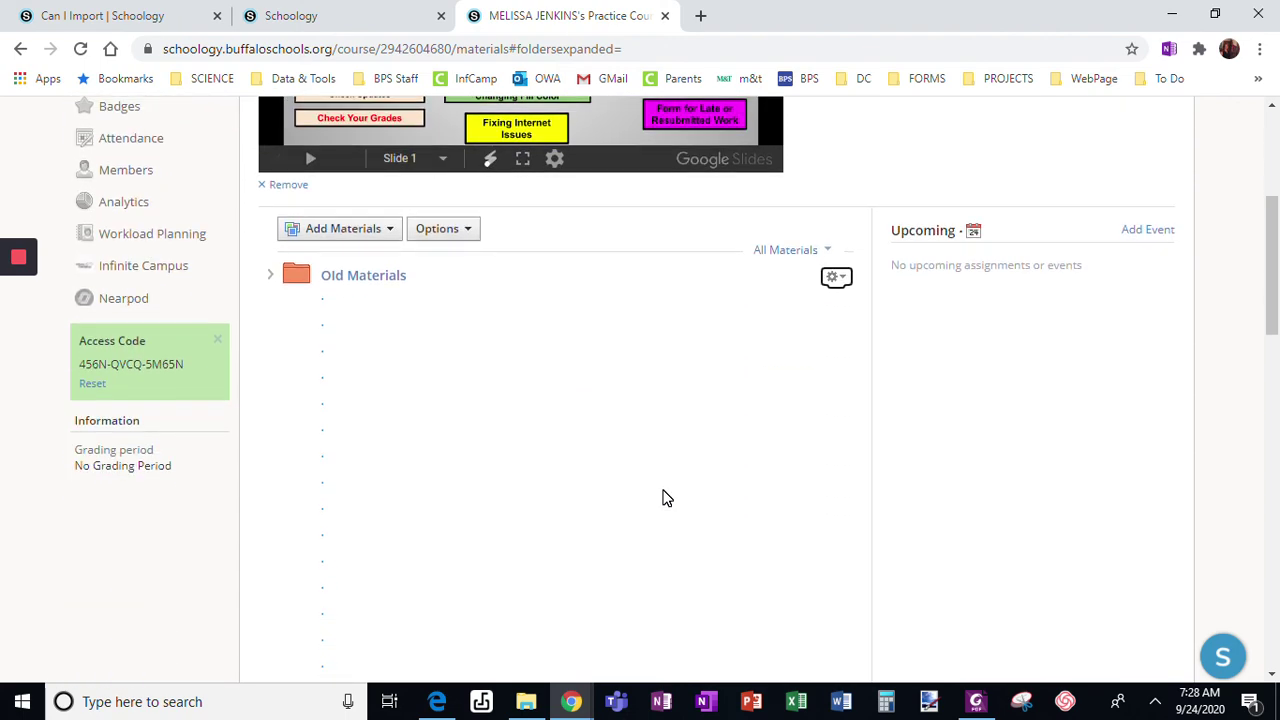
pyautogui.scroll(2, 569, 420)
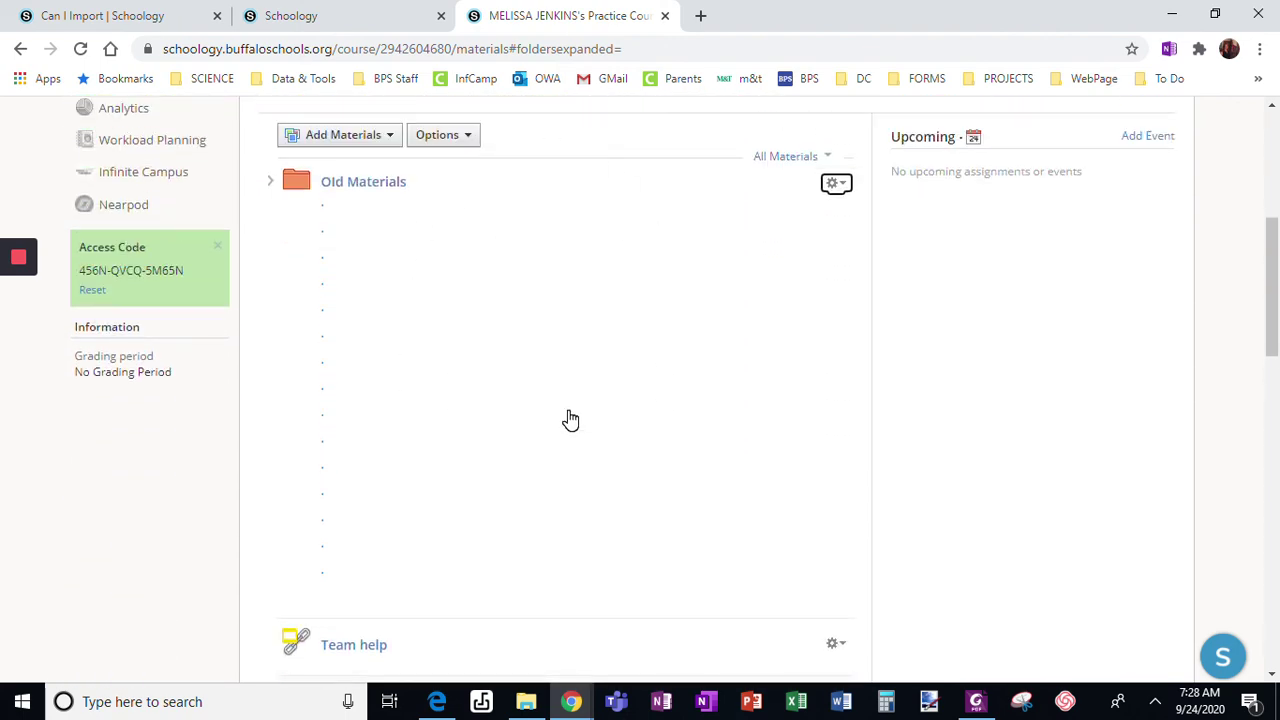
pyautogui.scroll(-4, 569, 422)
pyautogui.scroll(-2, 569, 422)
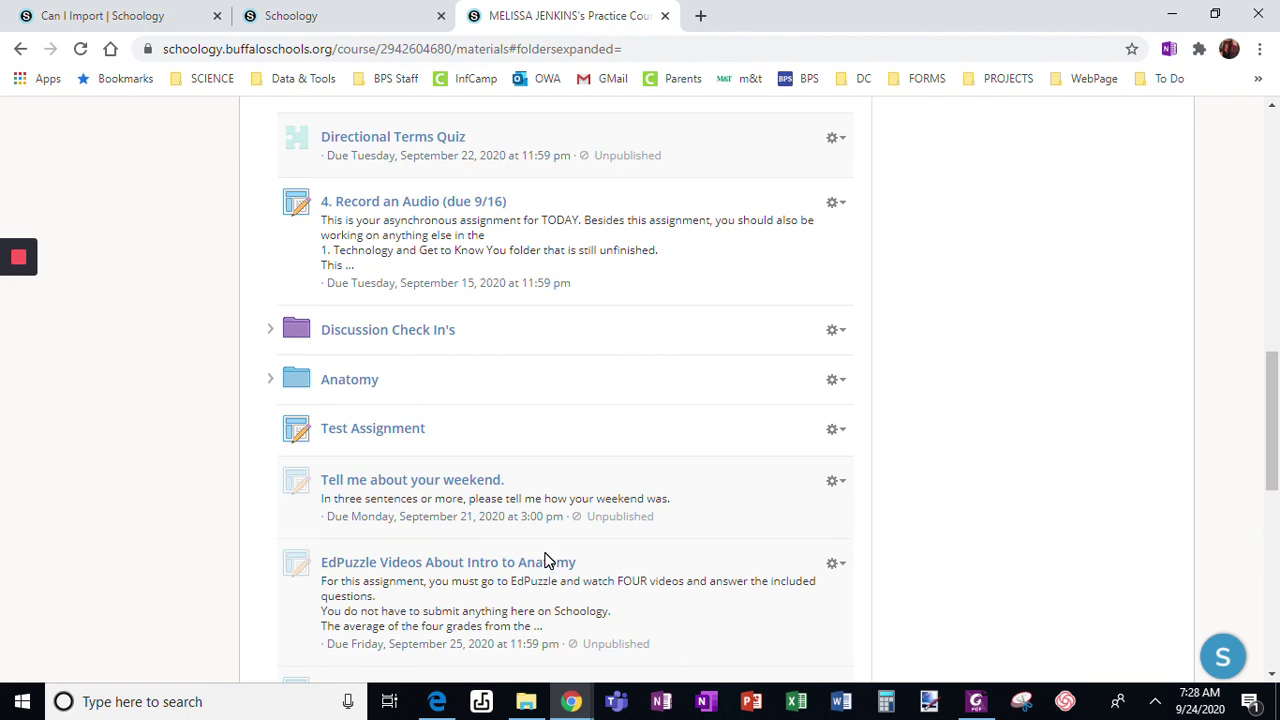
pyautogui.scroll(4, 545, 558)
pyautogui.scroll(4, 545, 558)
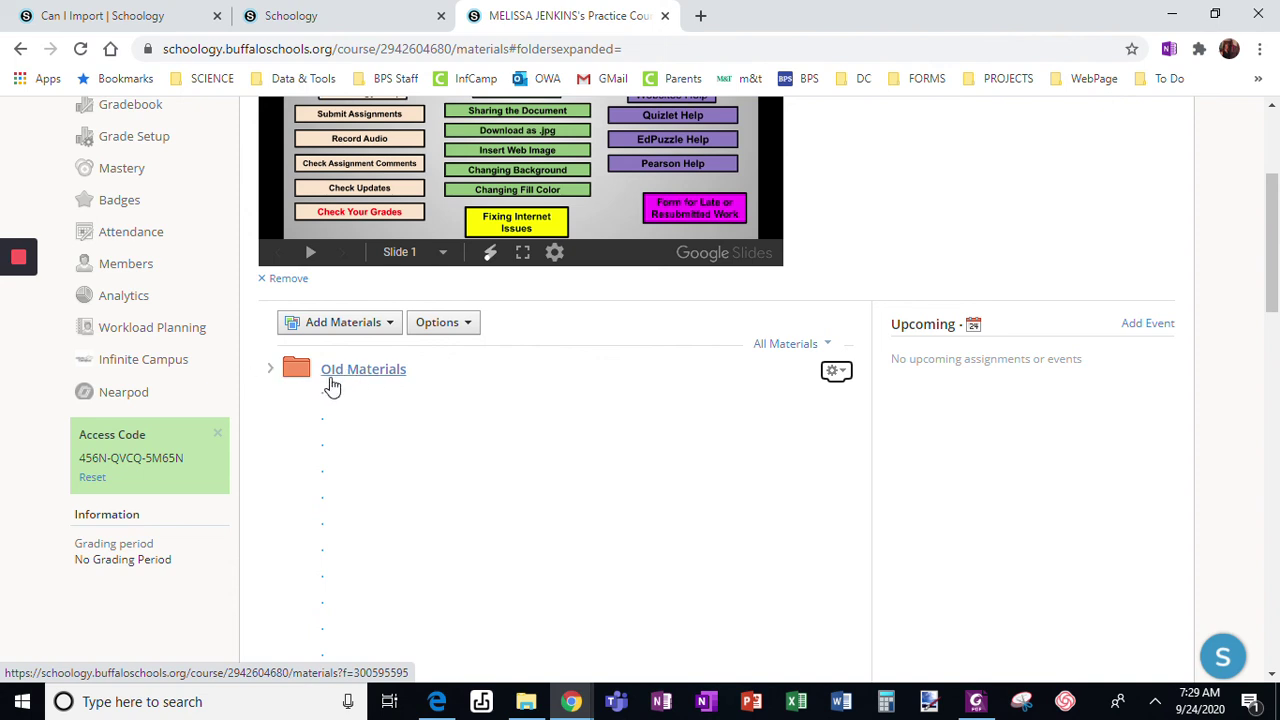
# Delete the Old Materials folder and drag the videos folder above Team help
pyautogui.click(830, 373)
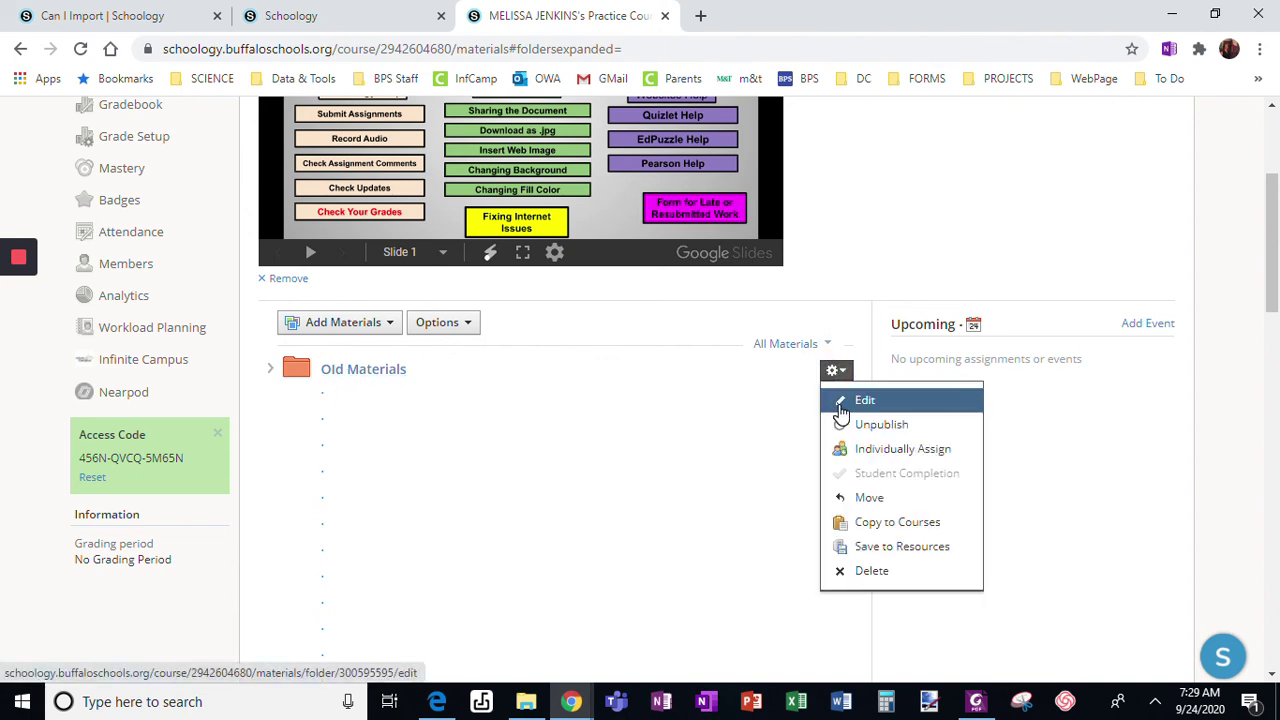
pyautogui.click(857, 572)
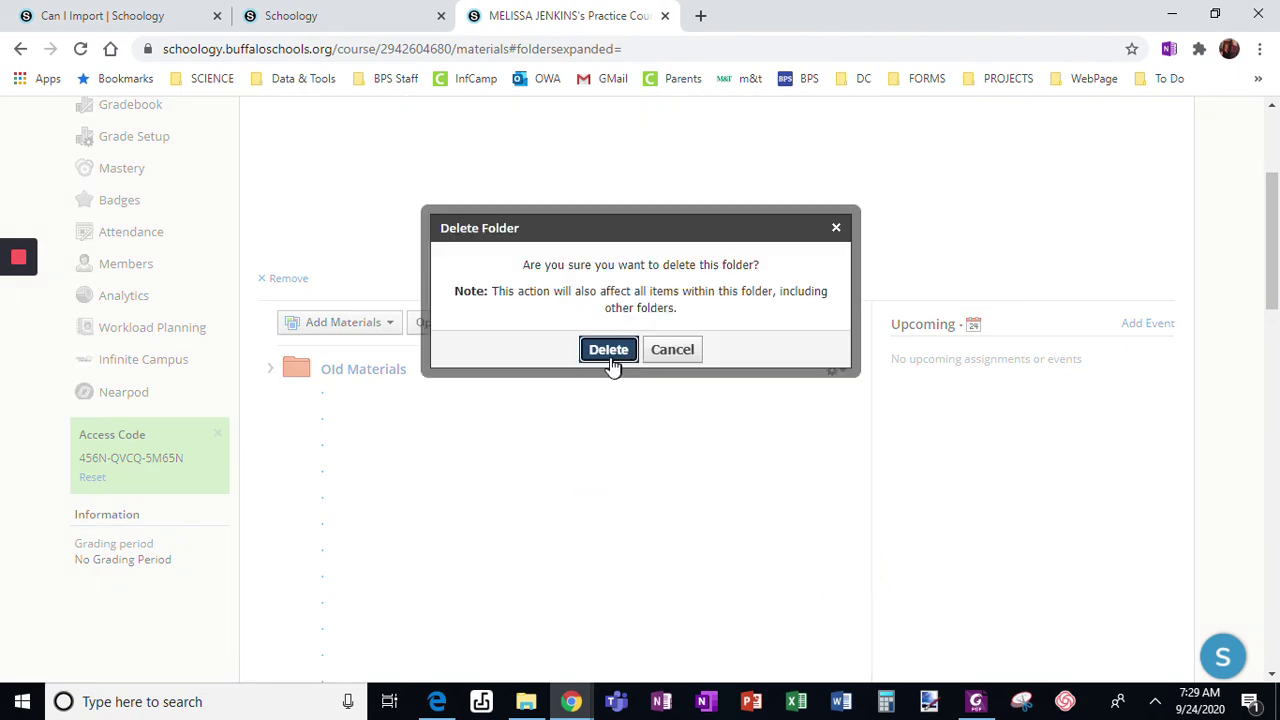
pyautogui.click(608, 352)
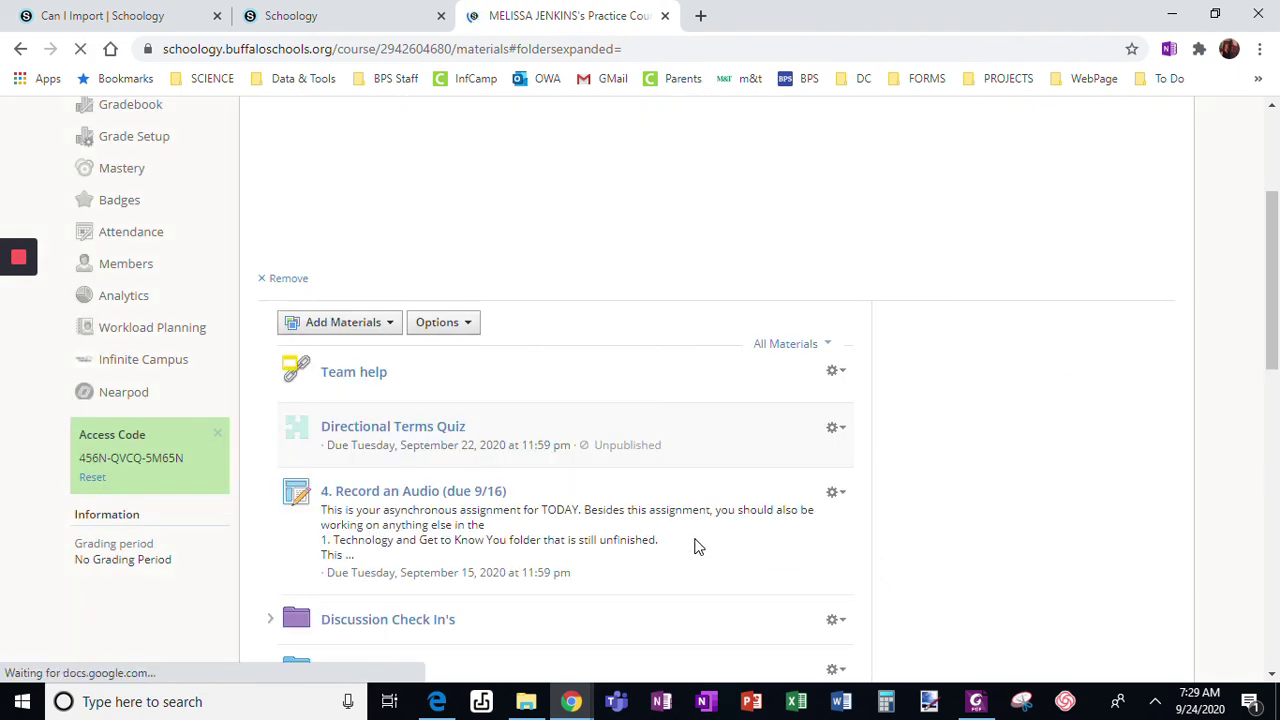
pyautogui.scroll(-10, 680, 485)
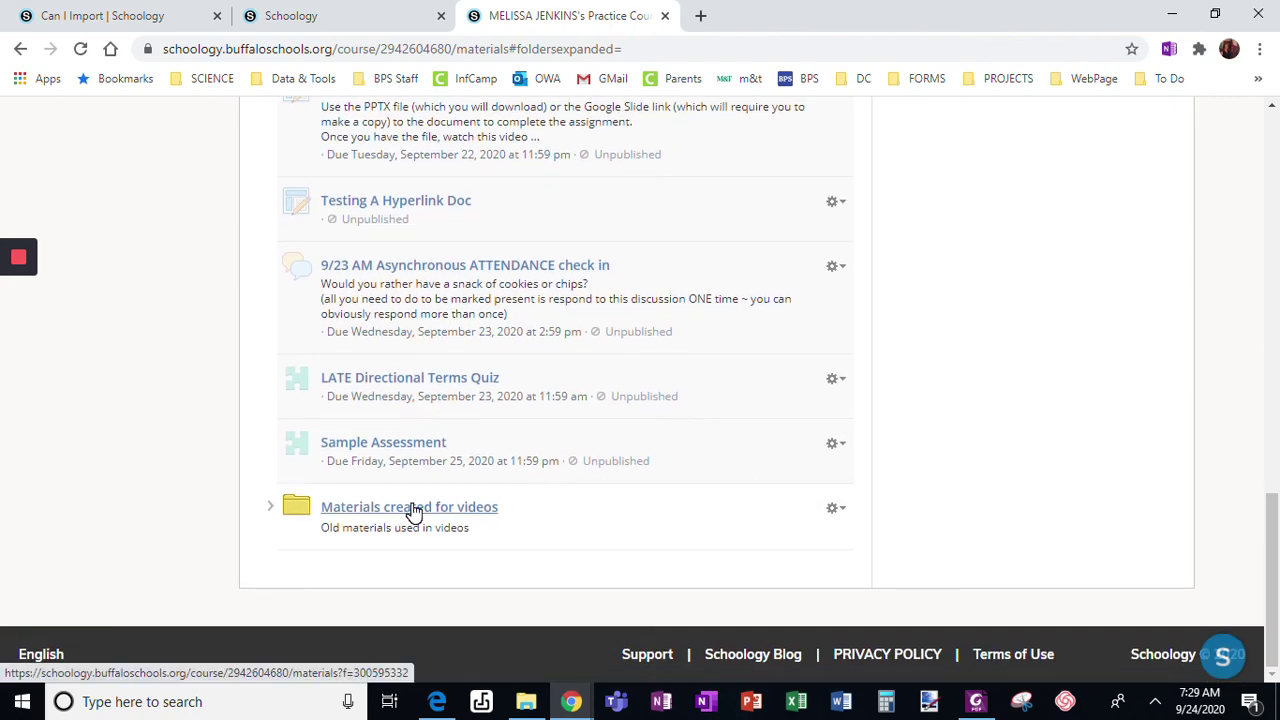
pyautogui.moveTo(413, 497); pyautogui.dragTo(426, 417)
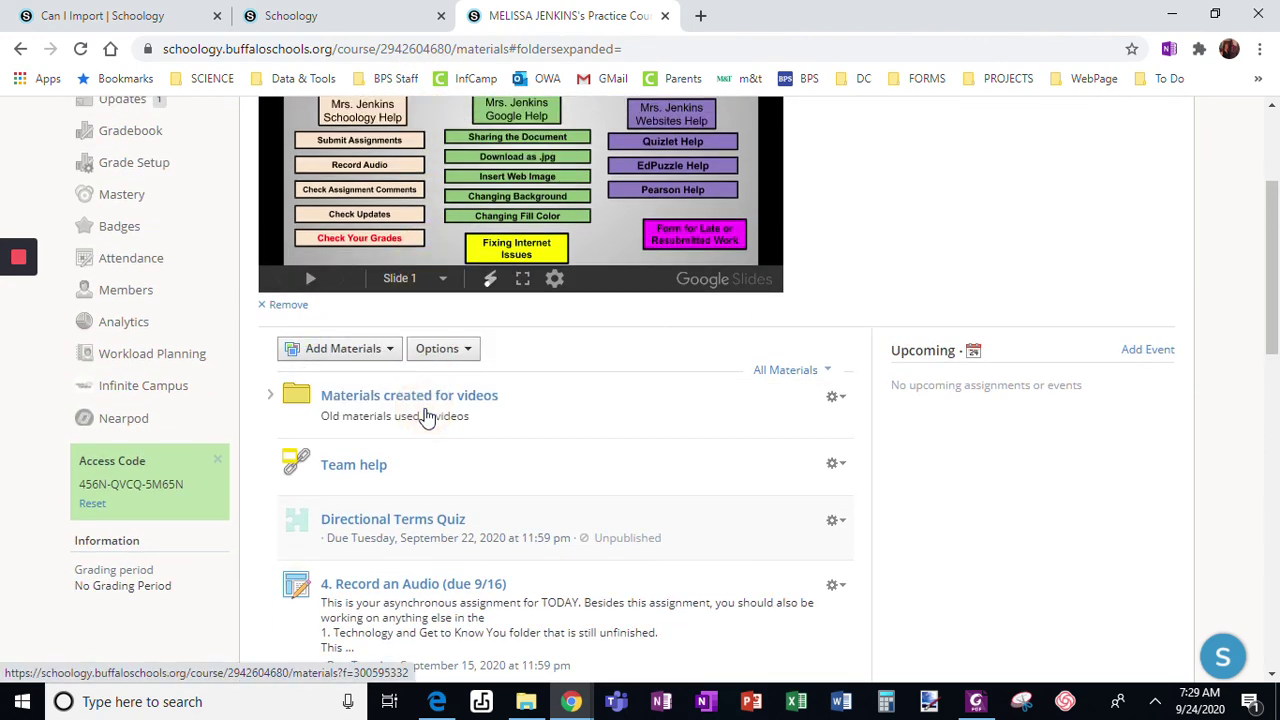
pyautogui.click(833, 397)
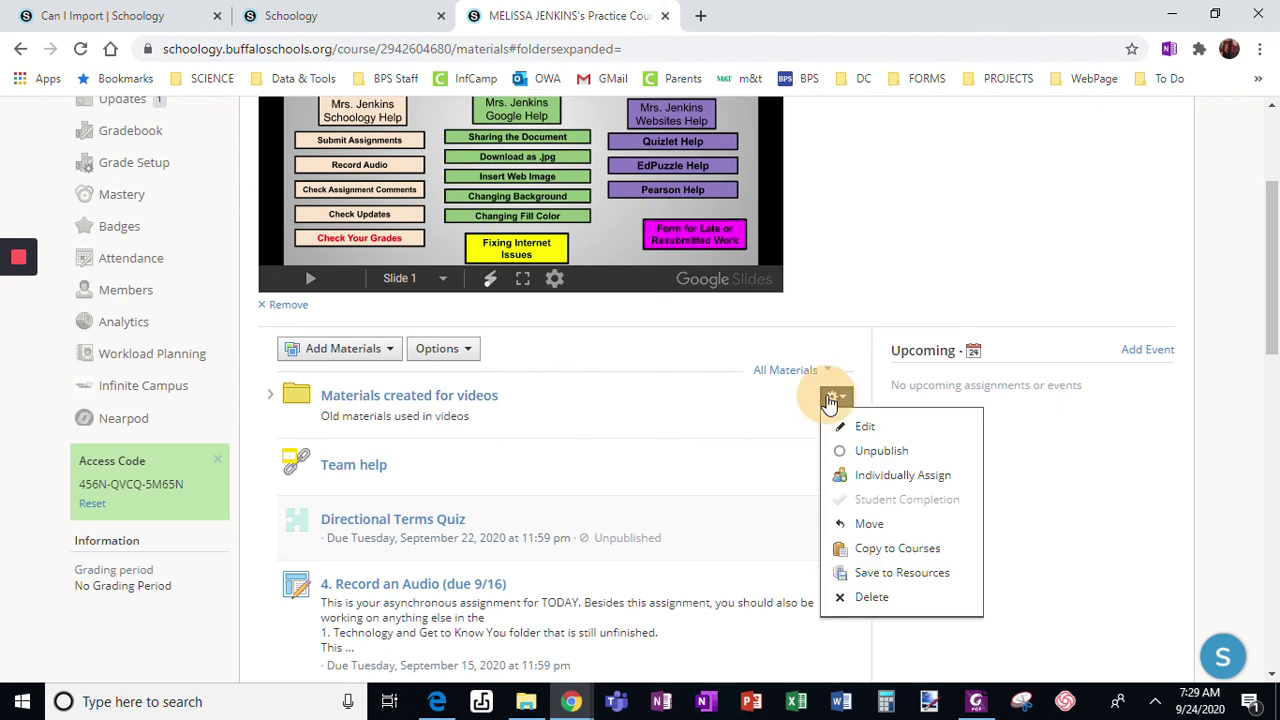
pyautogui.click(862, 528)
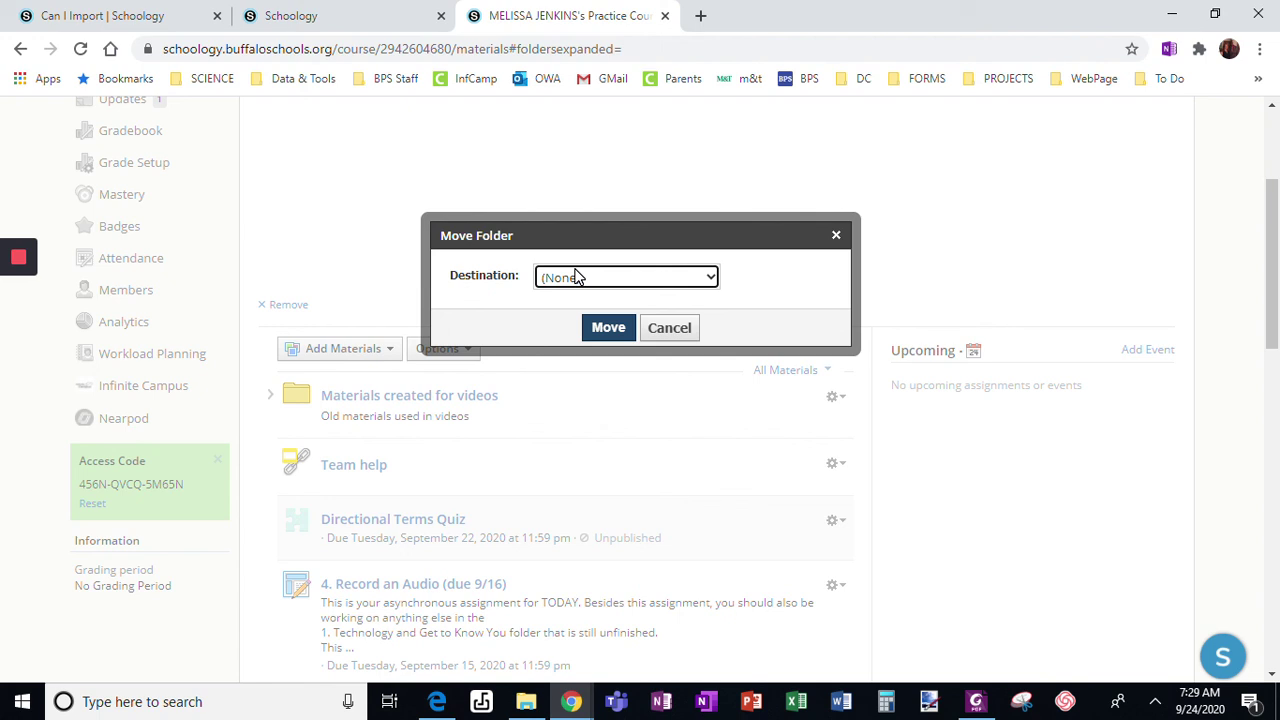
pyautogui.click(577, 277)
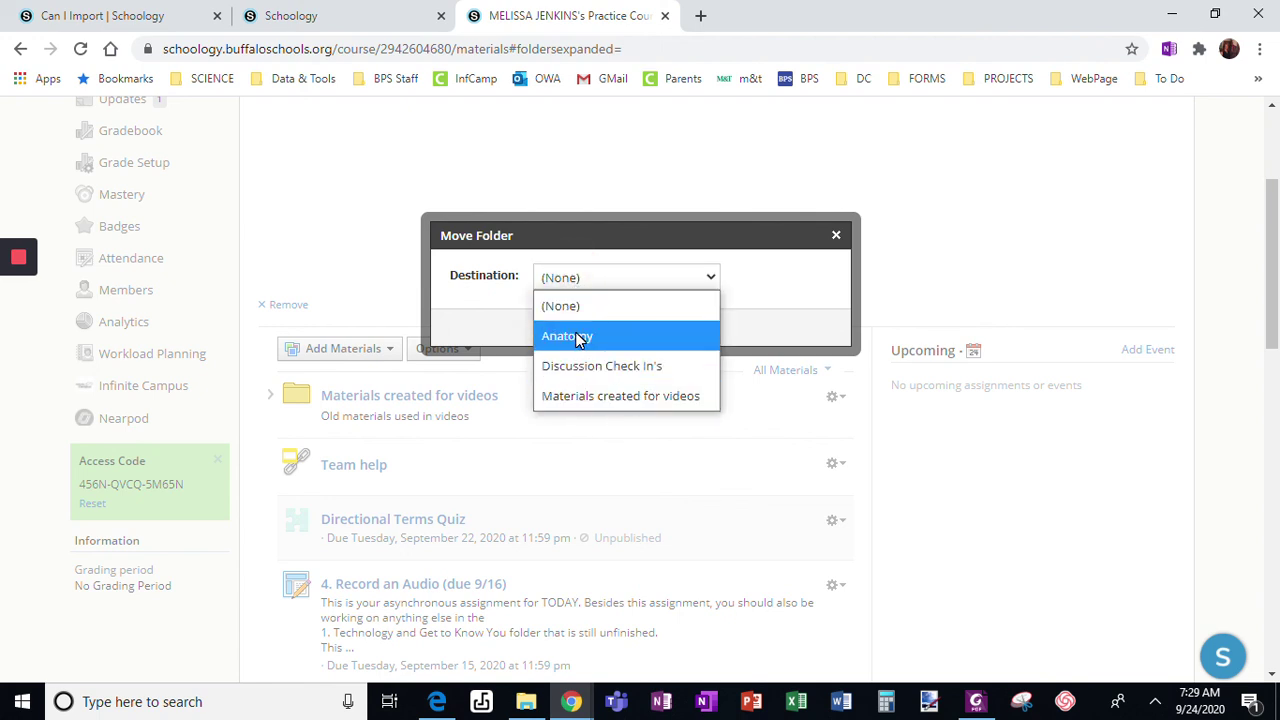
pyautogui.click(660, 275)
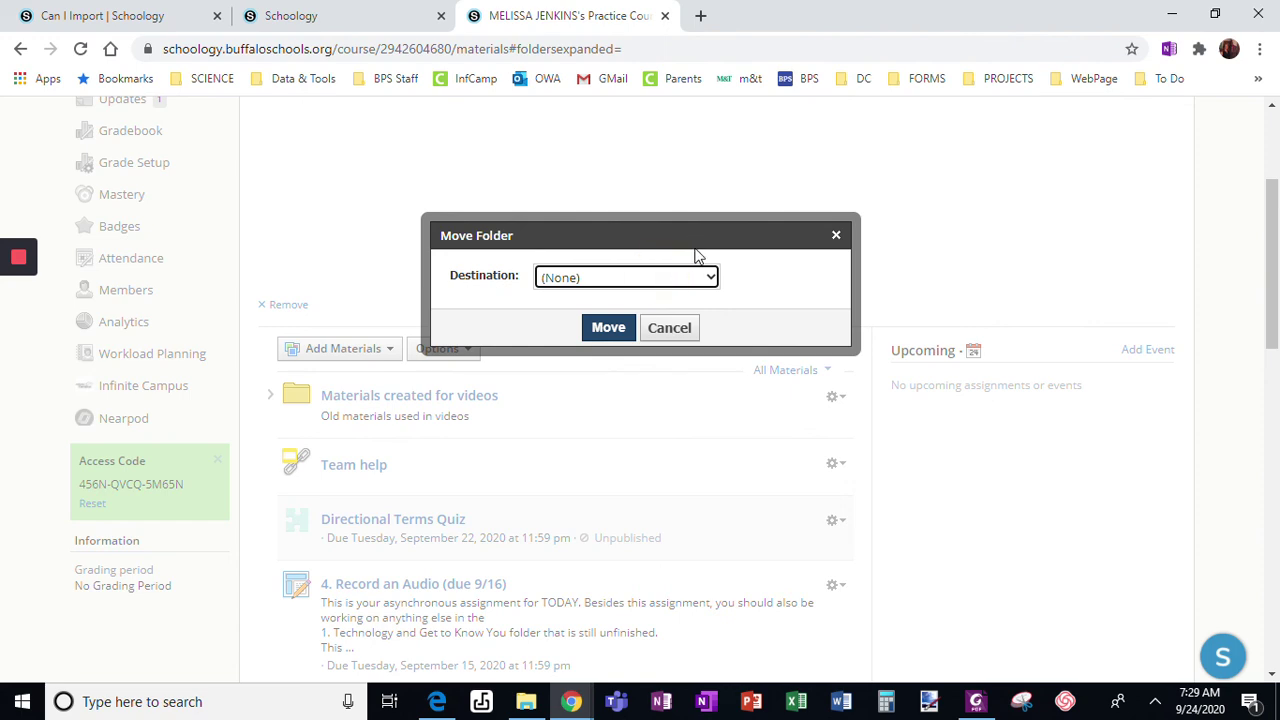
pyautogui.click(669, 329)
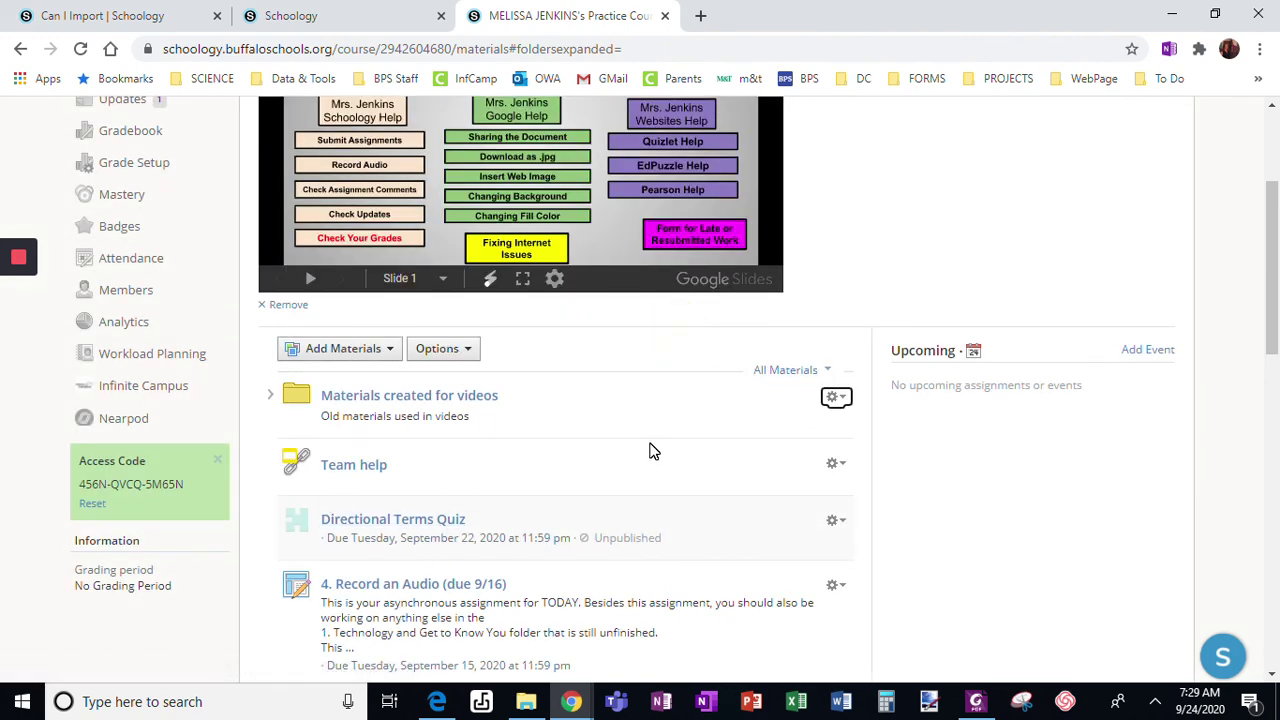
# Drag '4. Record an Audio (due 9/16)' and Test Assignment into the videos folder
pyautogui.scroll(-1, 685, 526)
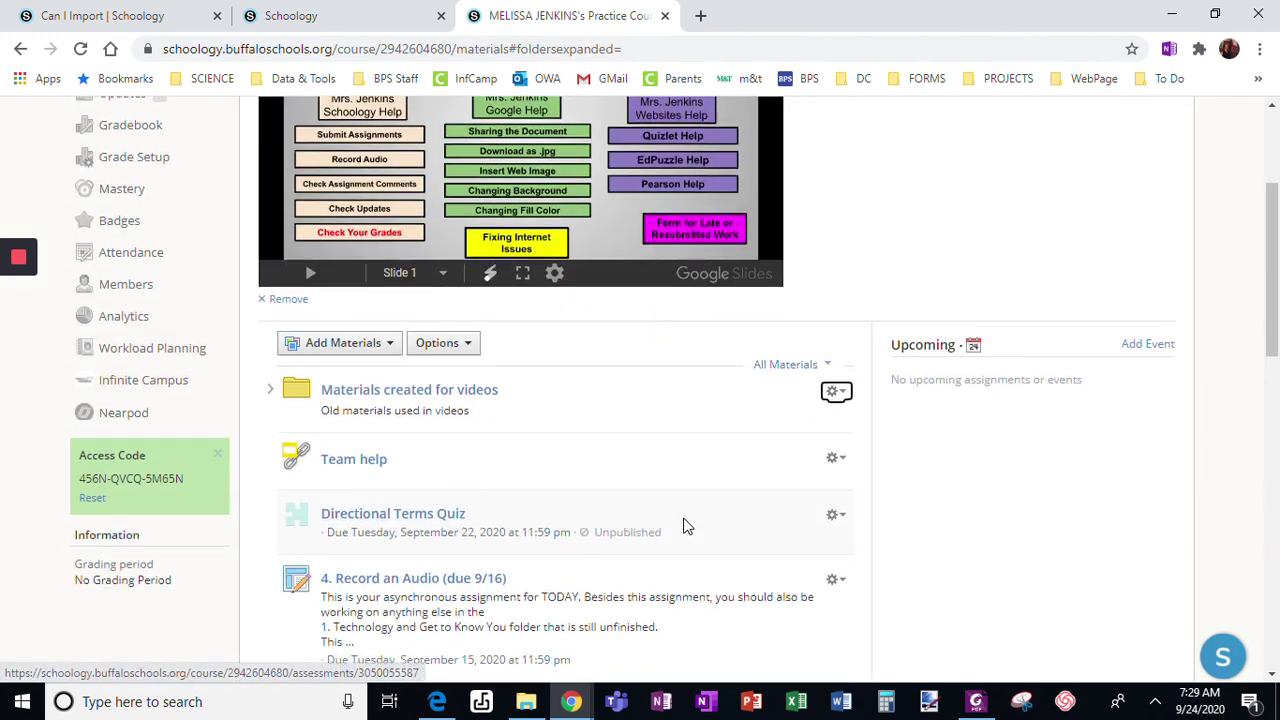
pyautogui.scroll(-3, 685, 526)
pyautogui.scroll(2, 560, 549)
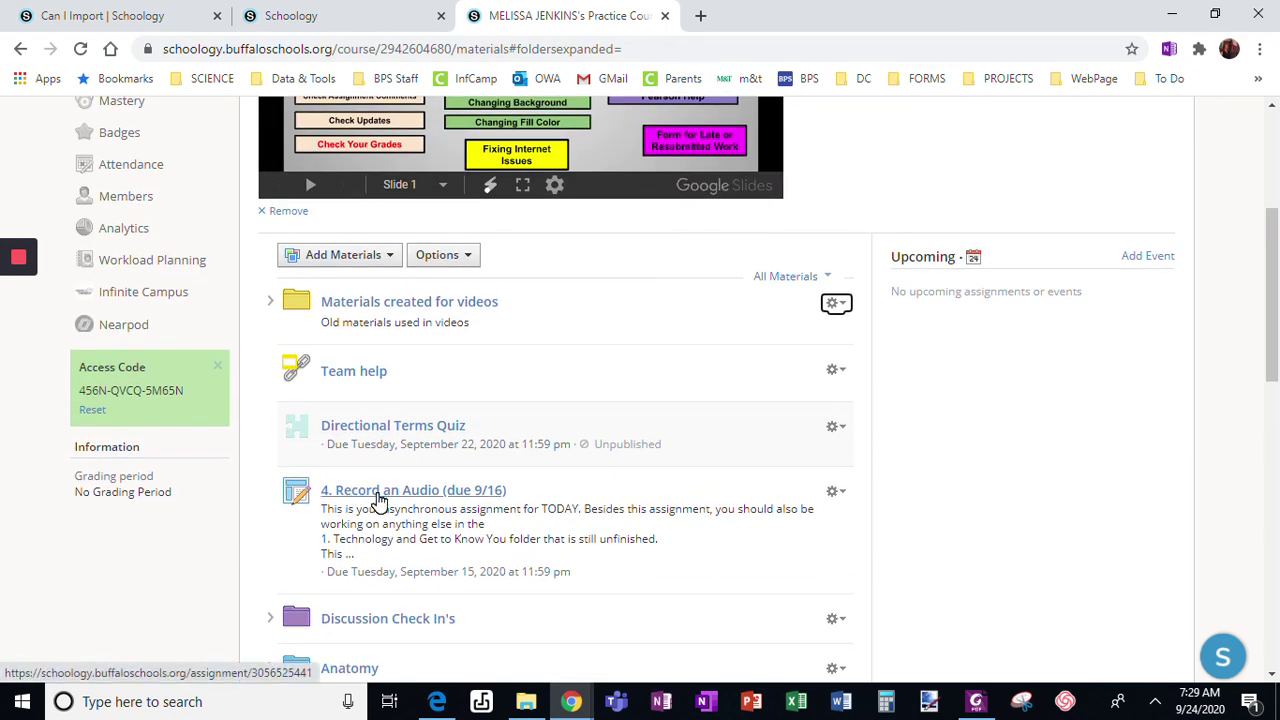
pyautogui.moveTo(378, 500); pyautogui.dragTo(391, 328)
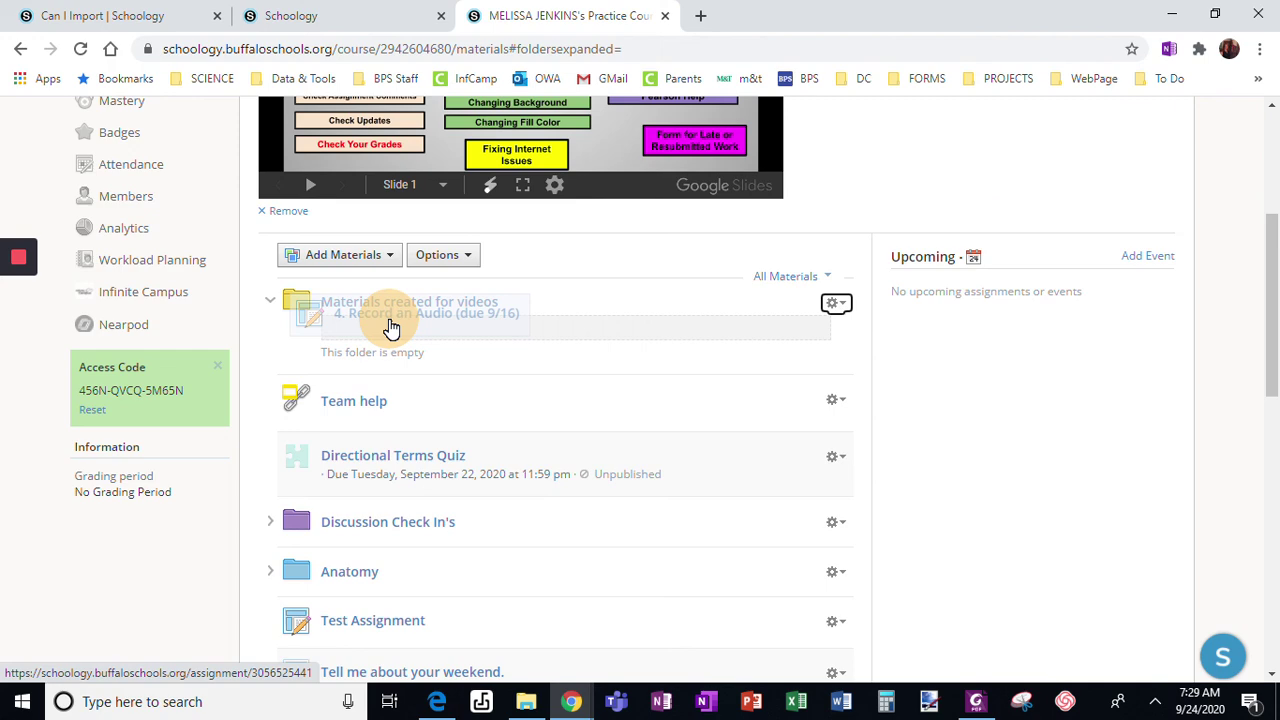
pyautogui.moveTo(391, 328); pyautogui.dragTo(391, 329)
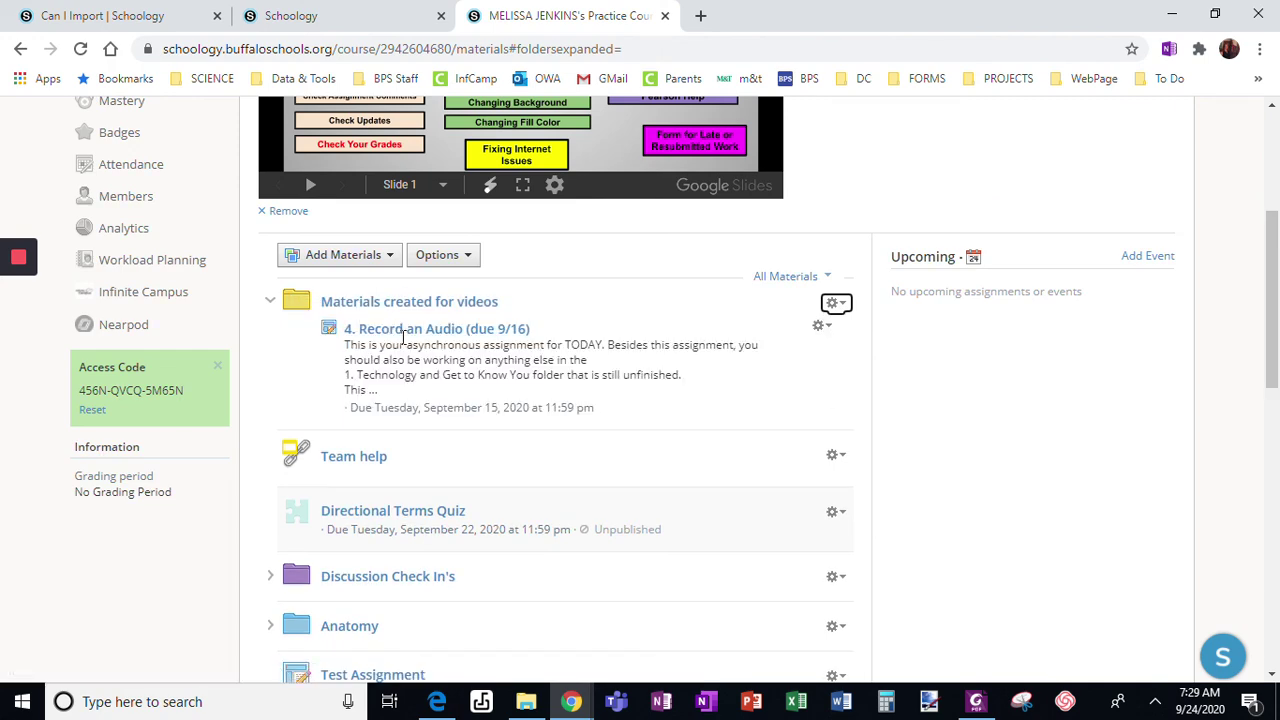
pyautogui.scroll(-3, 481, 458)
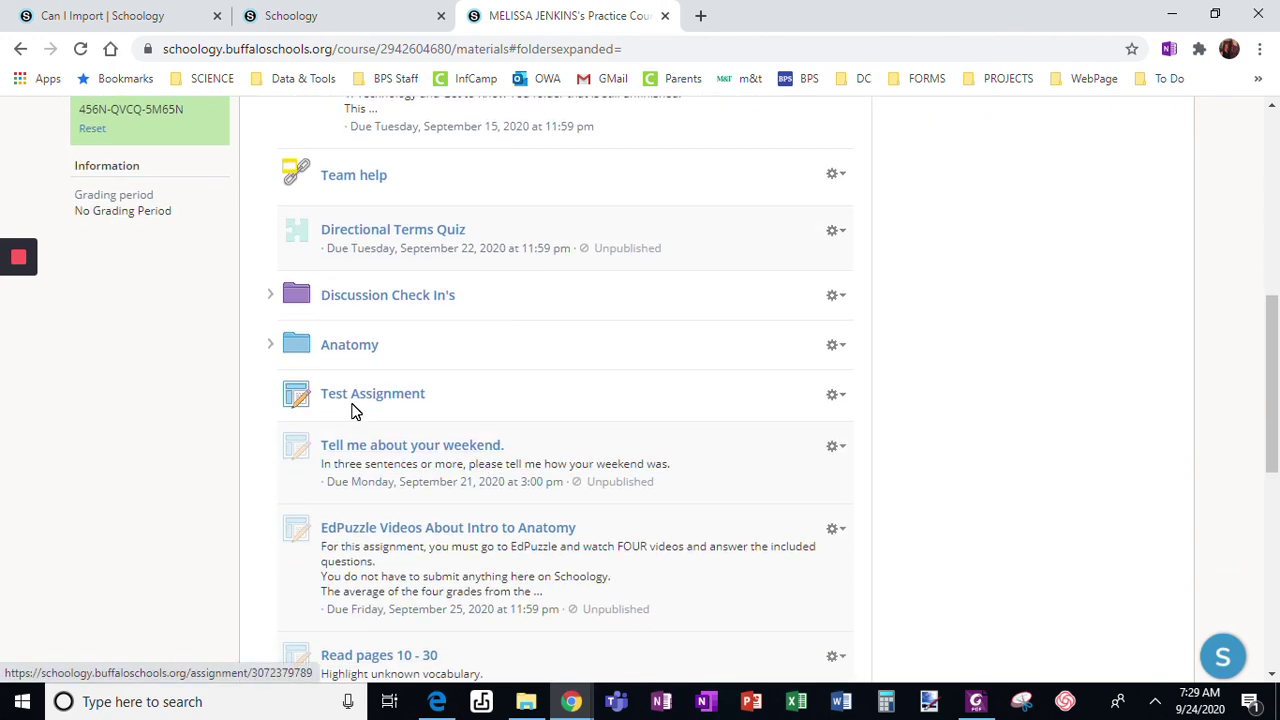
pyautogui.moveTo(352, 402); pyautogui.dragTo(440, 282)
pyautogui.scroll(-4, 623, 491)
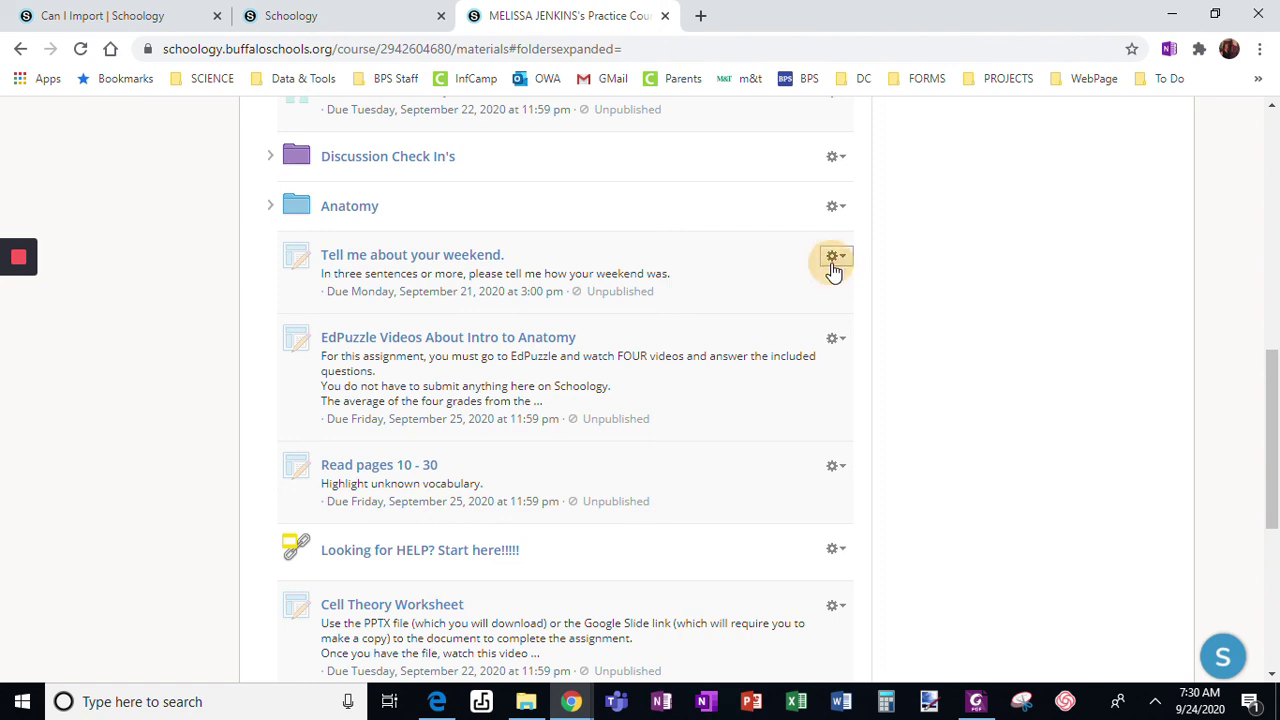
# Move 'Tell me about your weekend.' into the Materials created for videos folder
pyautogui.click(834, 260)
pyautogui.click(910, 345)
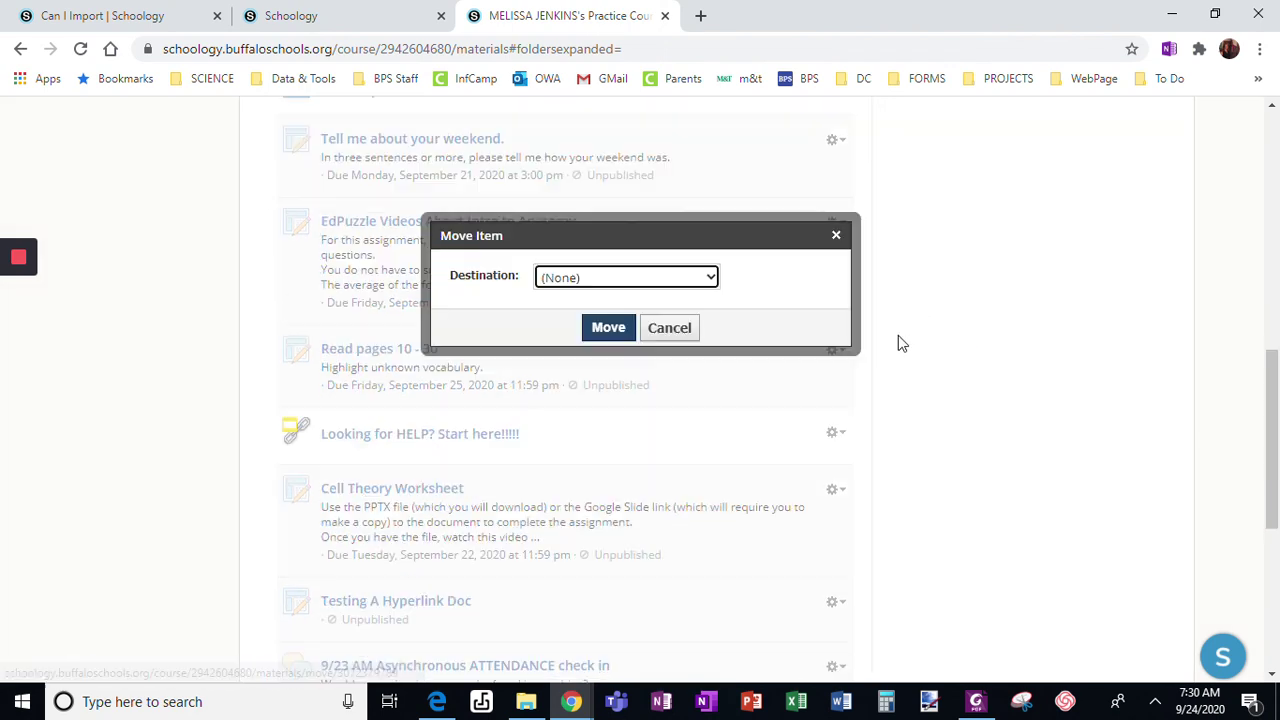
pyautogui.click(667, 280)
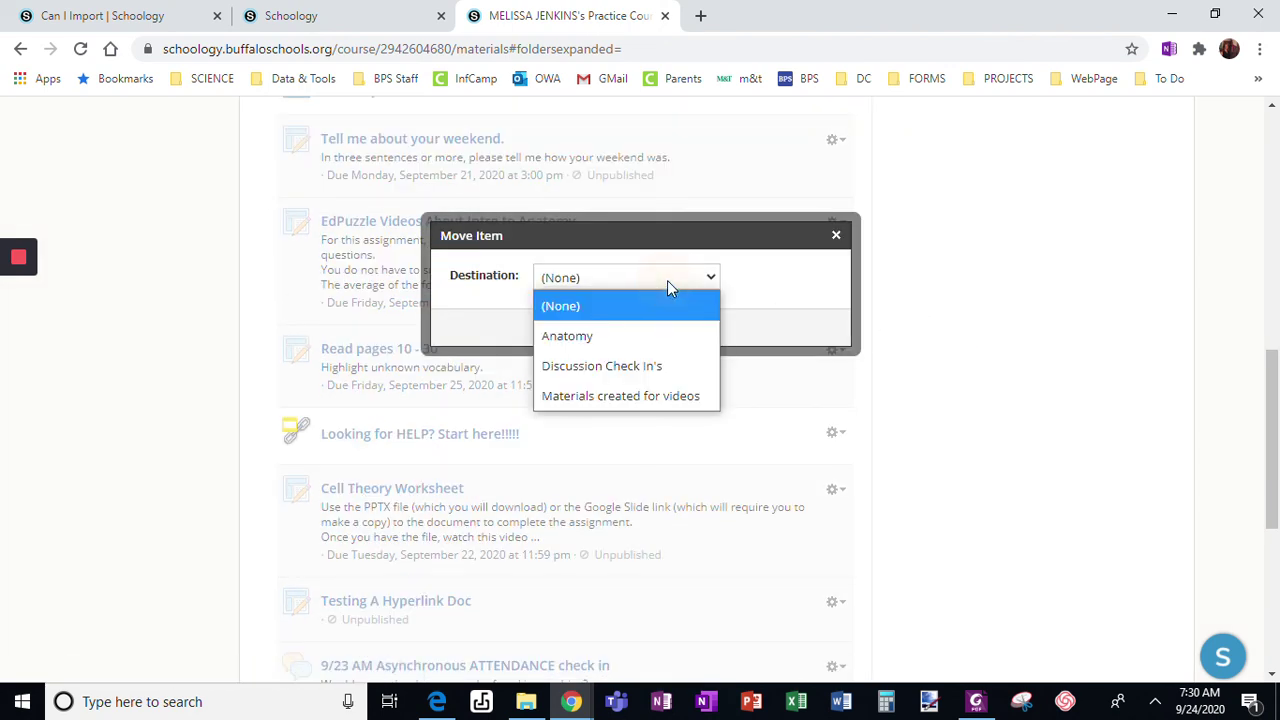
pyautogui.click(649, 396)
pyautogui.click(607, 326)
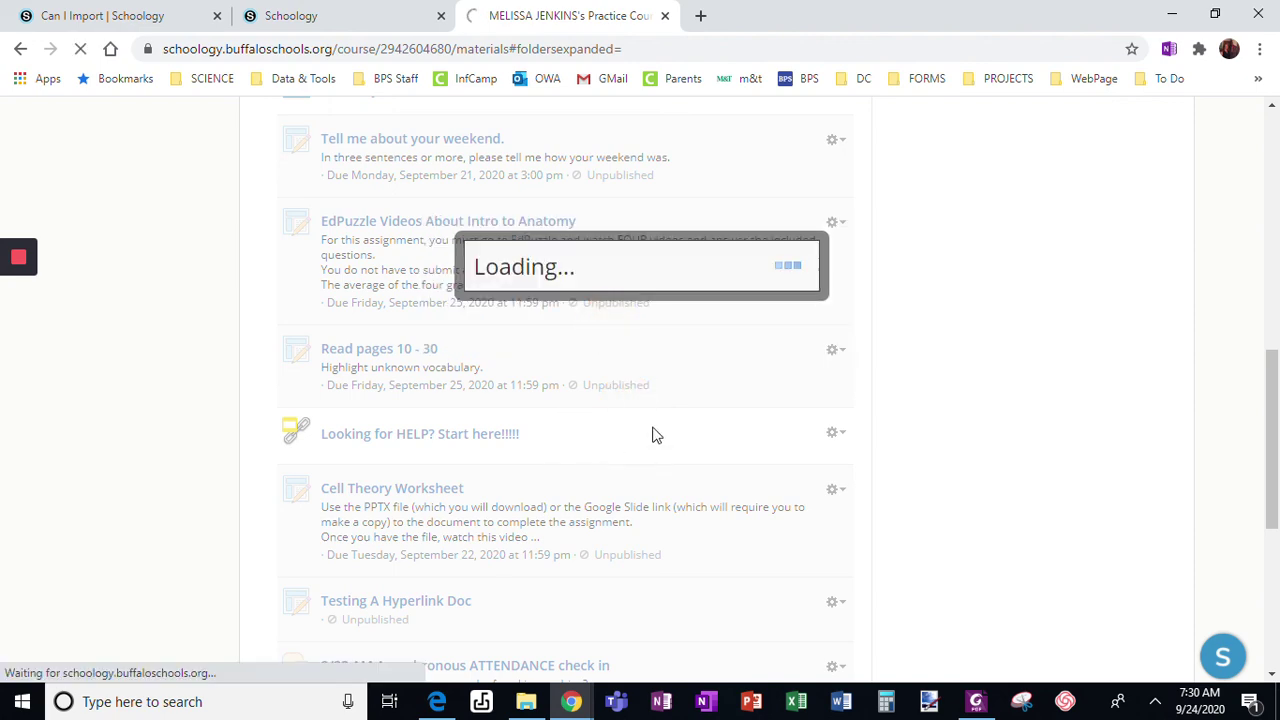
pyautogui.scroll(1, 667, 437)
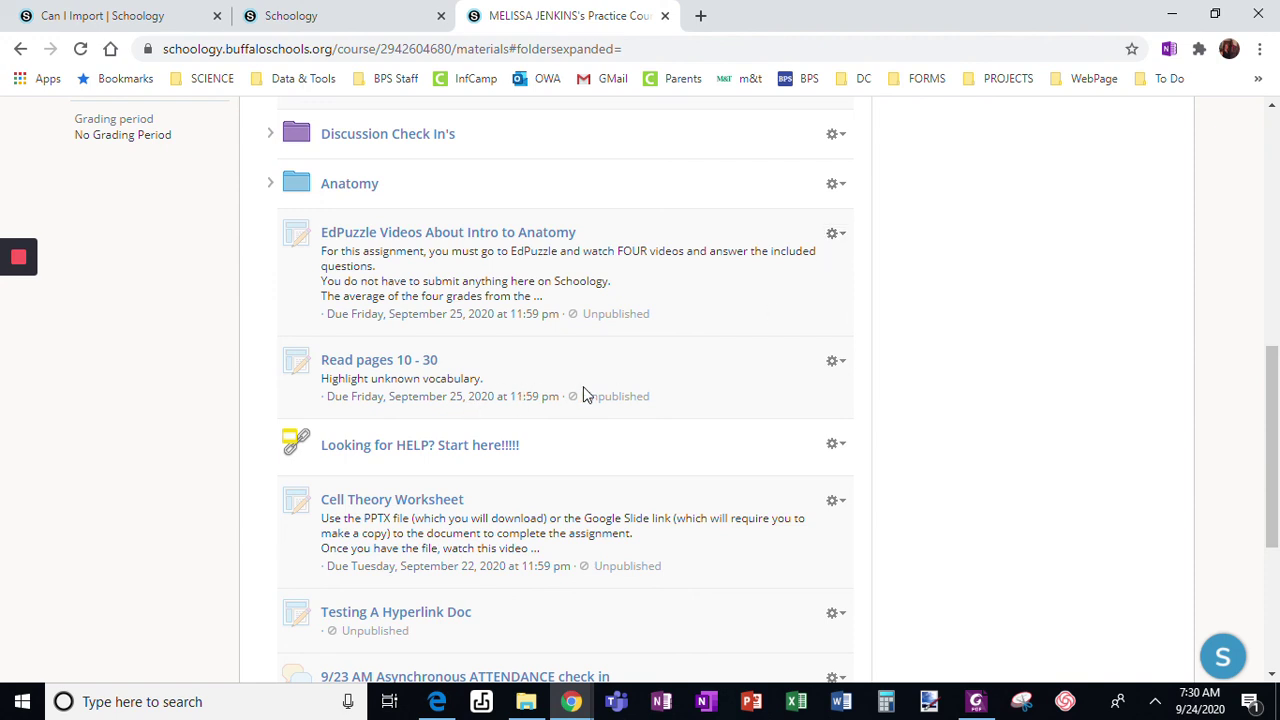
# Move 'Read pages 10 - 30' into the Materials created for videos folder as well
pyautogui.click(834, 361)
pyautogui.click(866, 438)
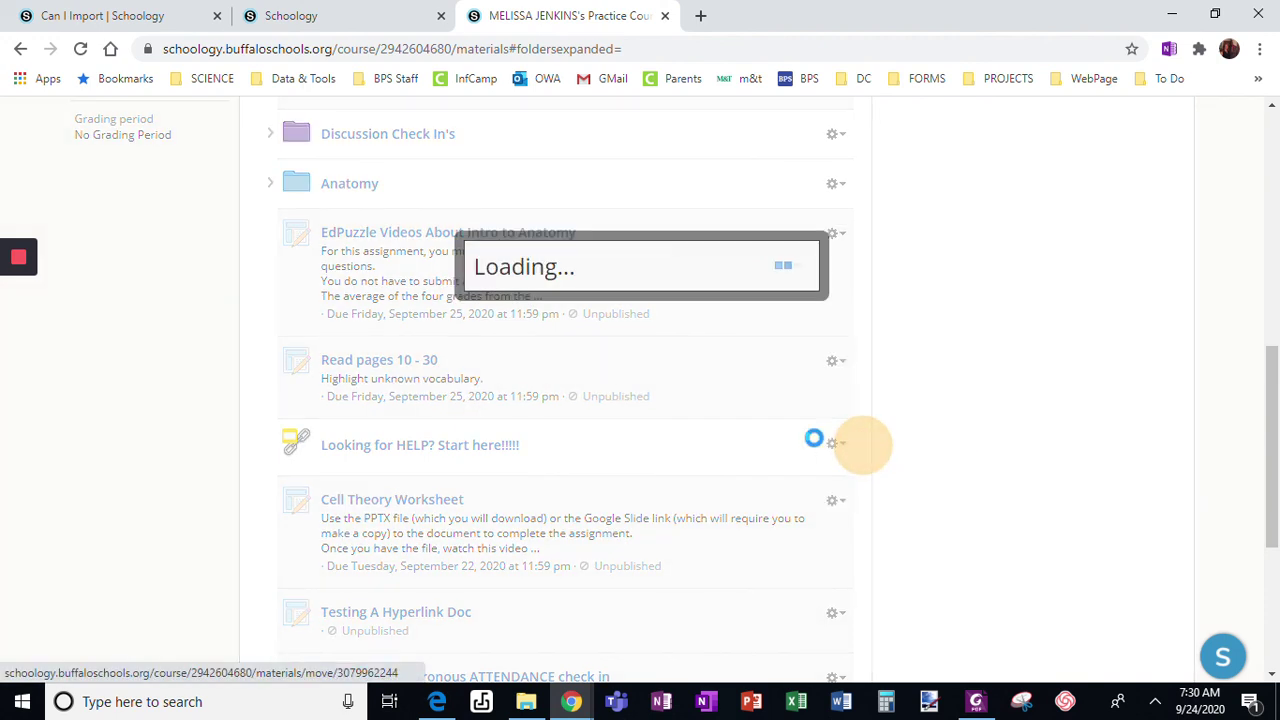
pyautogui.click(620, 283)
pyautogui.click(623, 401)
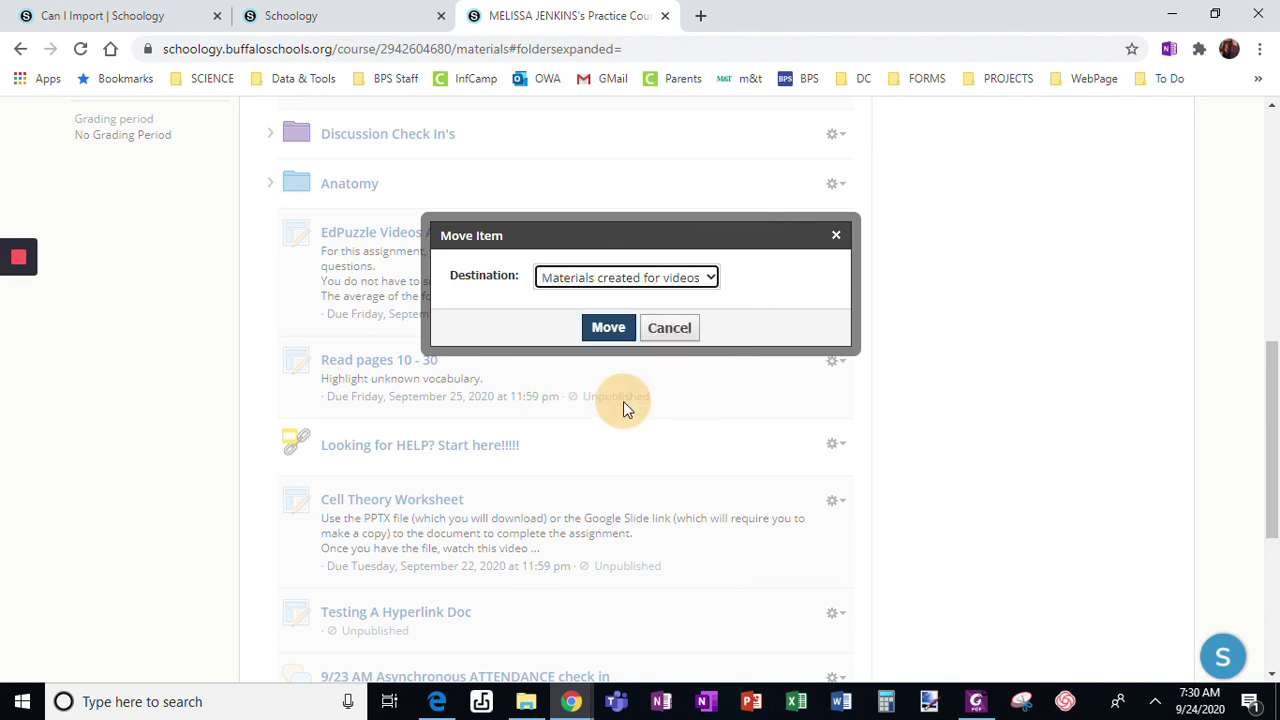
pyautogui.click(607, 328)
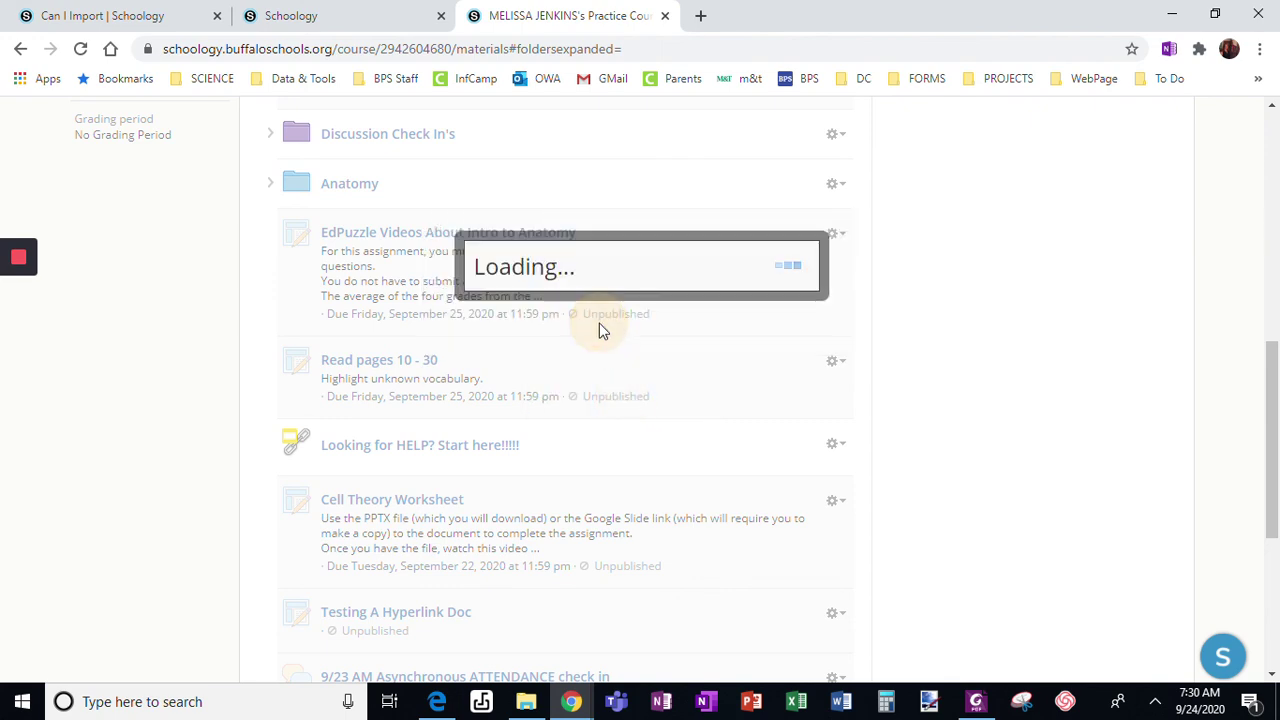
pyautogui.scroll(-3, 607, 348)
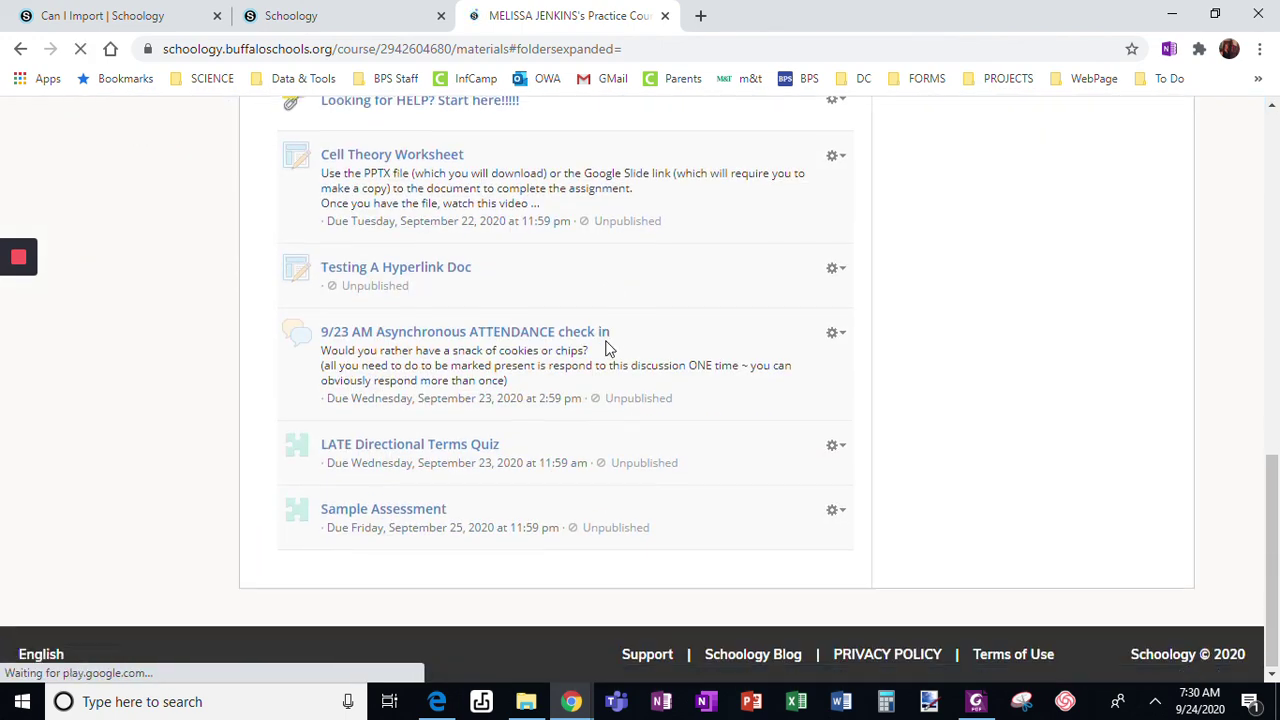
pyautogui.scroll(1, 777, 354)
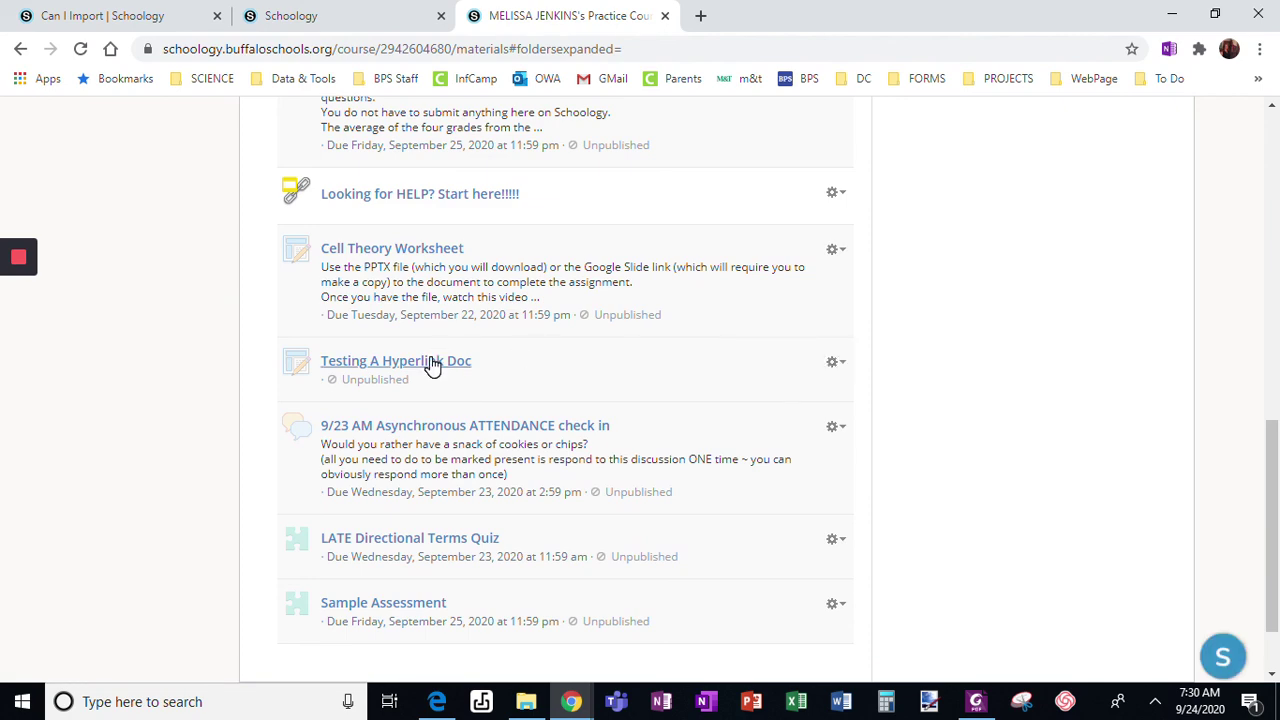
# Drag Testing A Hyperlink Doc into the expanded Materials created for videos folder
pyautogui.moveTo(432, 366); pyautogui.dragTo(640, 210)
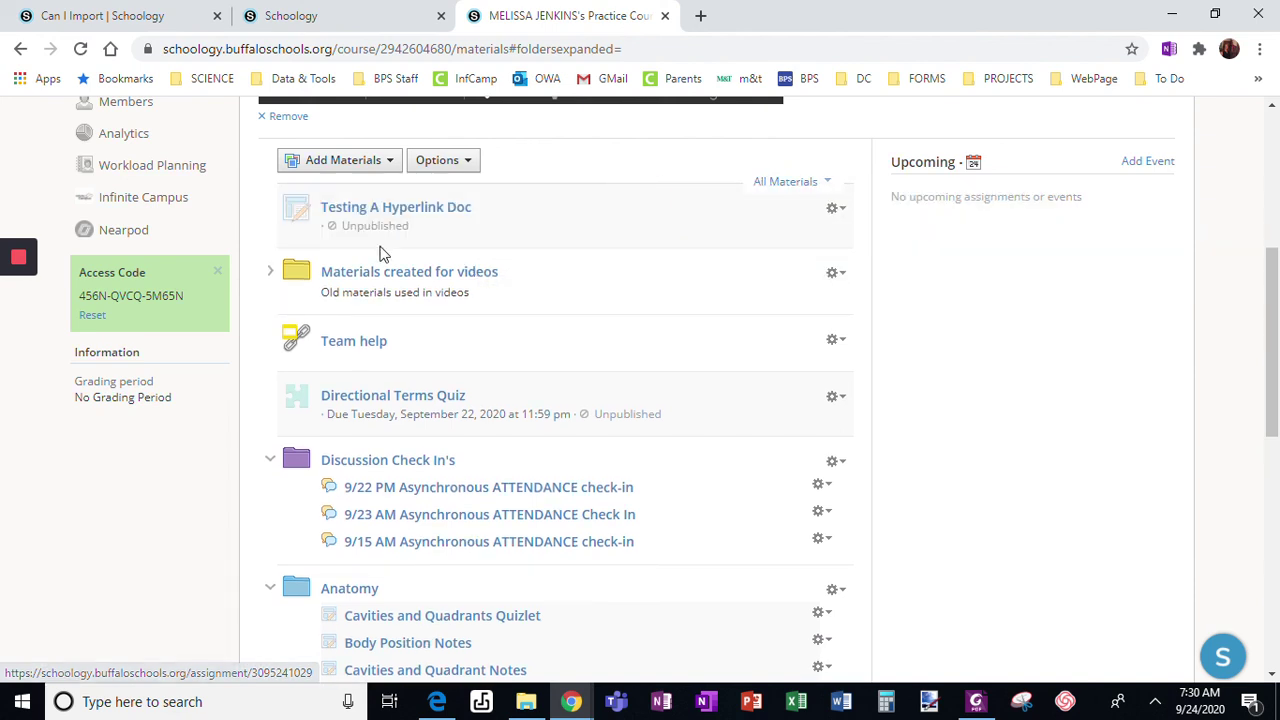
pyautogui.click(277, 273)
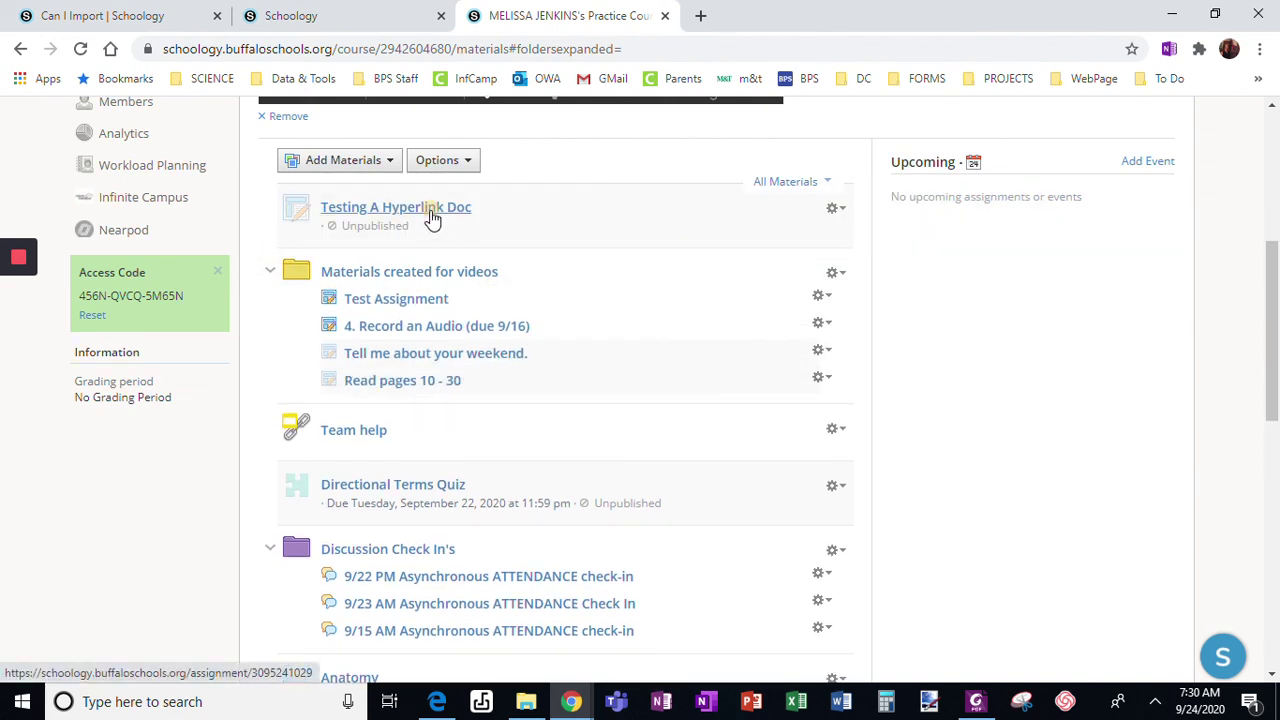
pyautogui.moveTo(432, 218); pyautogui.dragTo(471, 303)
pyautogui.scroll(3, 700, 487)
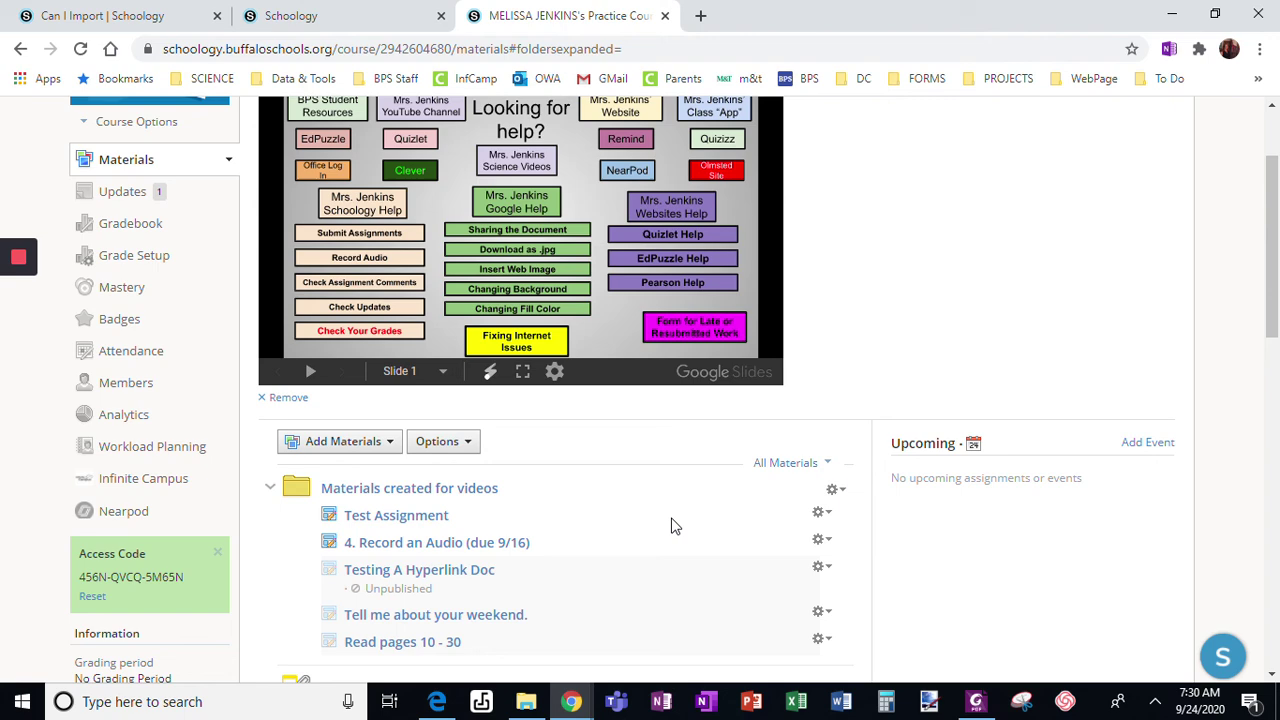
pyautogui.scroll(-2, 673, 526)
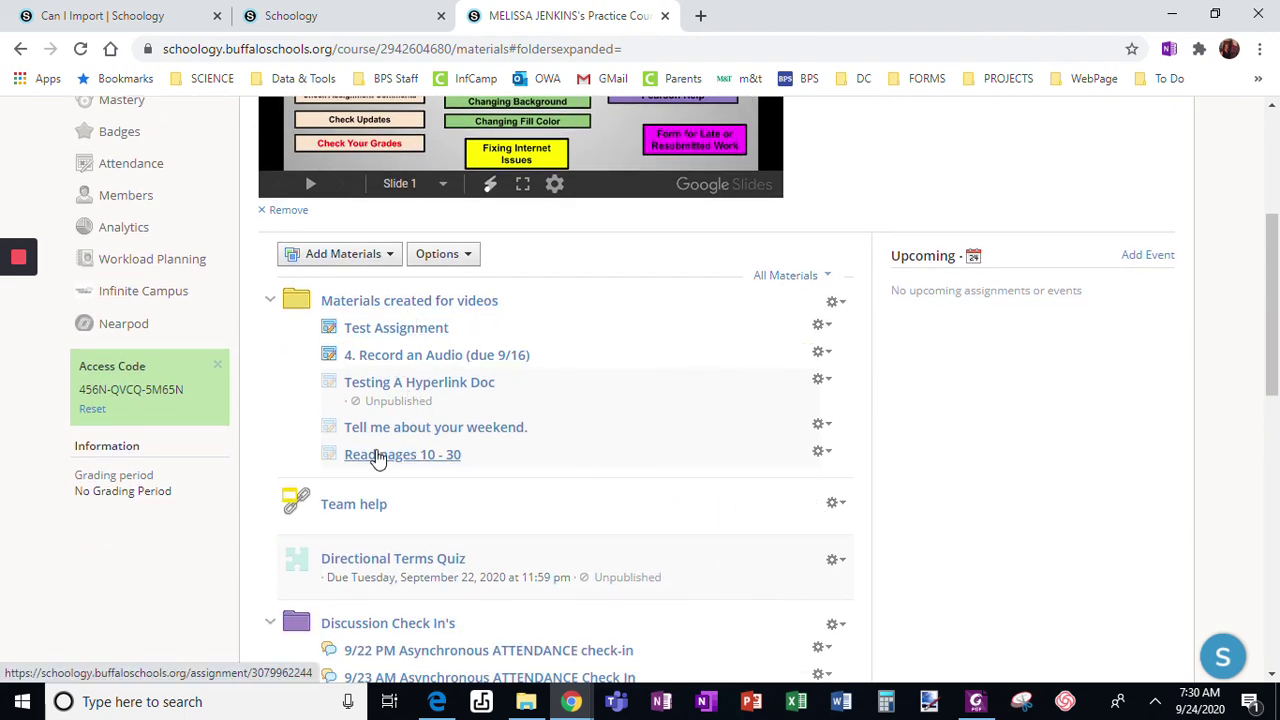
# Reorder the folder so 'Tell me about your weekend.' is first, Testing A Hyperlink Doc second
pyautogui.click(380, 400)
pyautogui.moveTo(380, 400); pyautogui.dragTo(374, 333)
pyautogui.moveTo(380, 420); pyautogui.dragTo(390, 355)
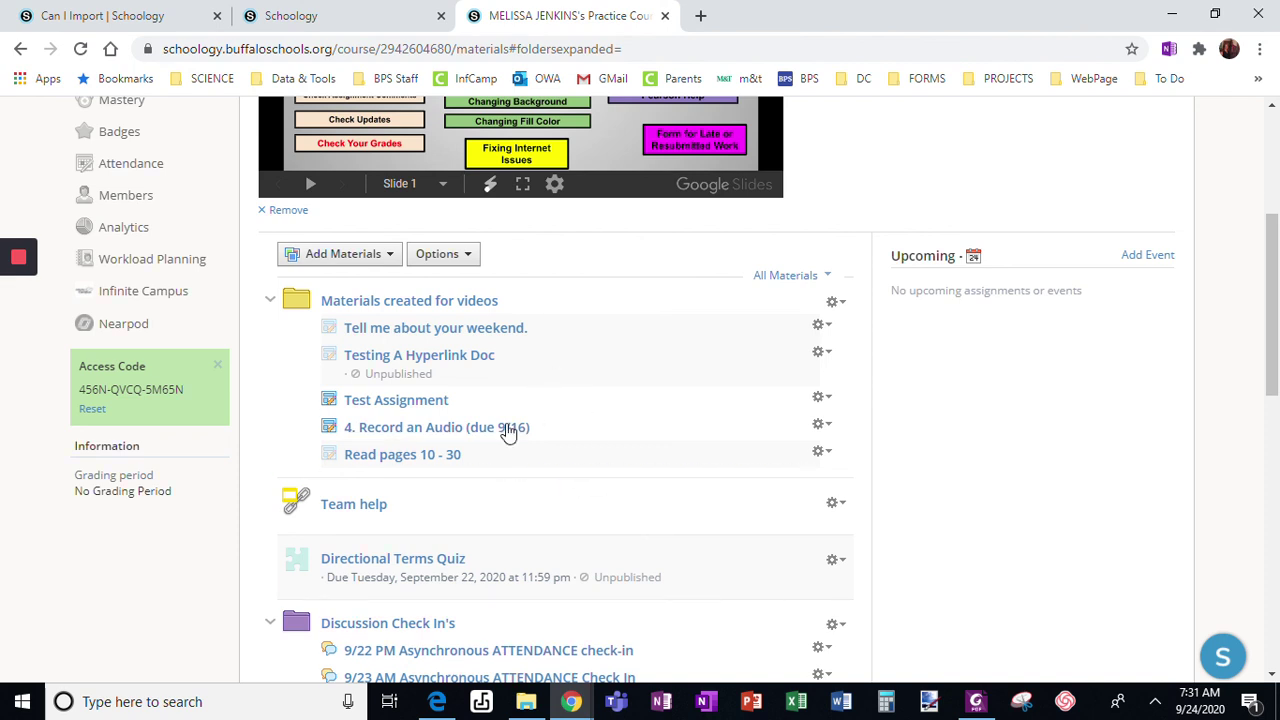
pyautogui.moveTo(20, 262)
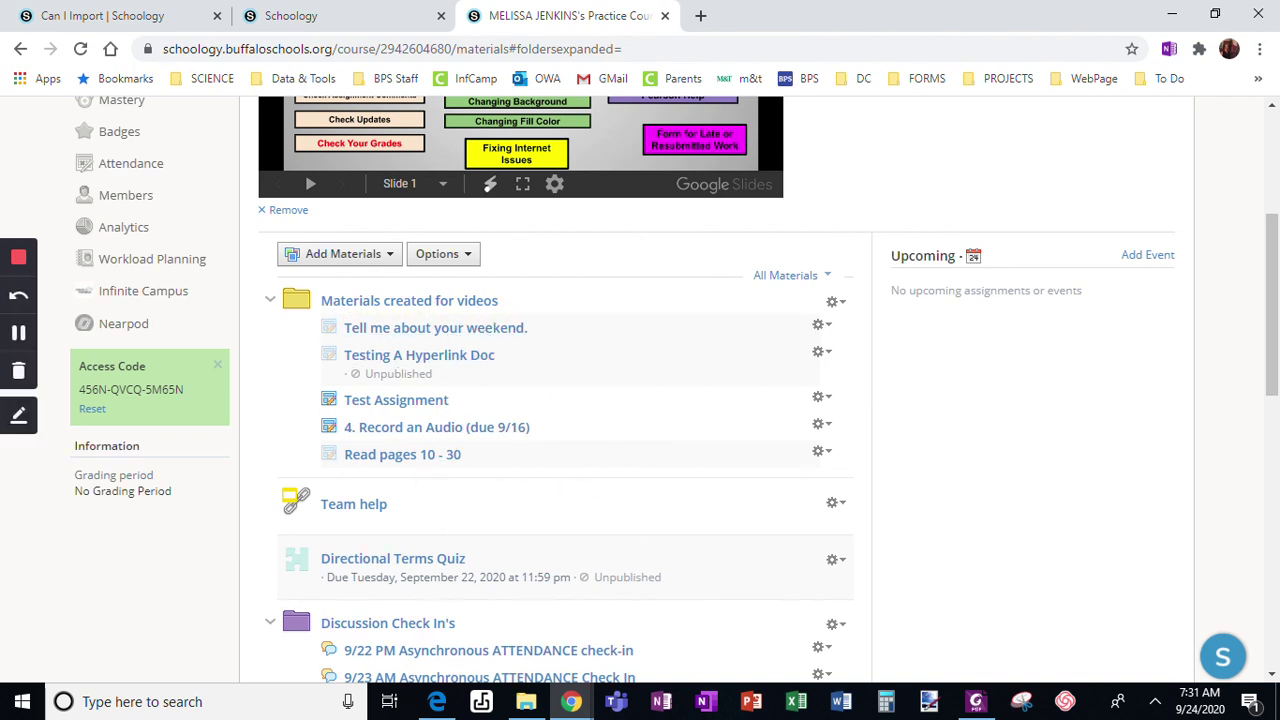